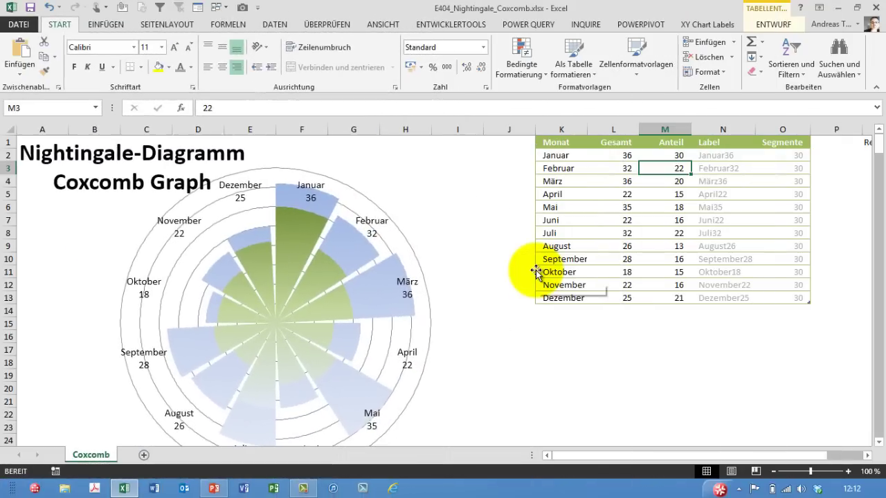
Enter 38 as Januar's Gesamt in L2 and 27 as its Anteil in M2, then select L2:L13.
left_click(624, 156)
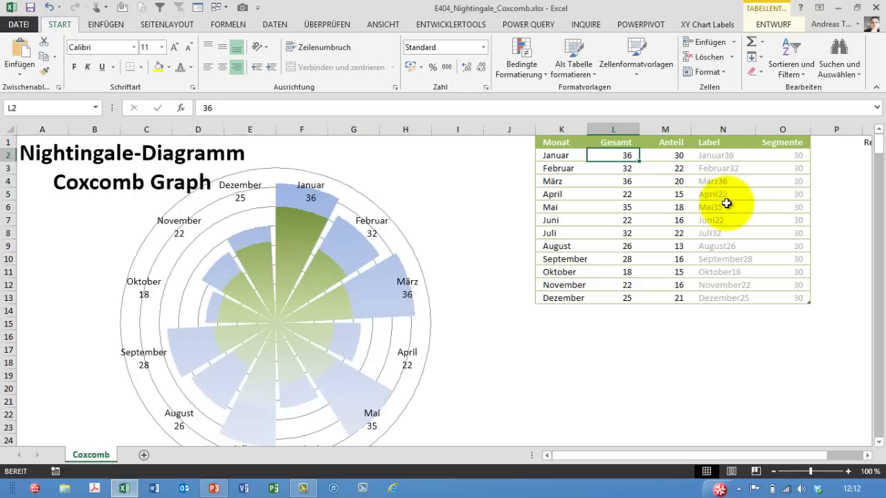
type("3")
key("Return")
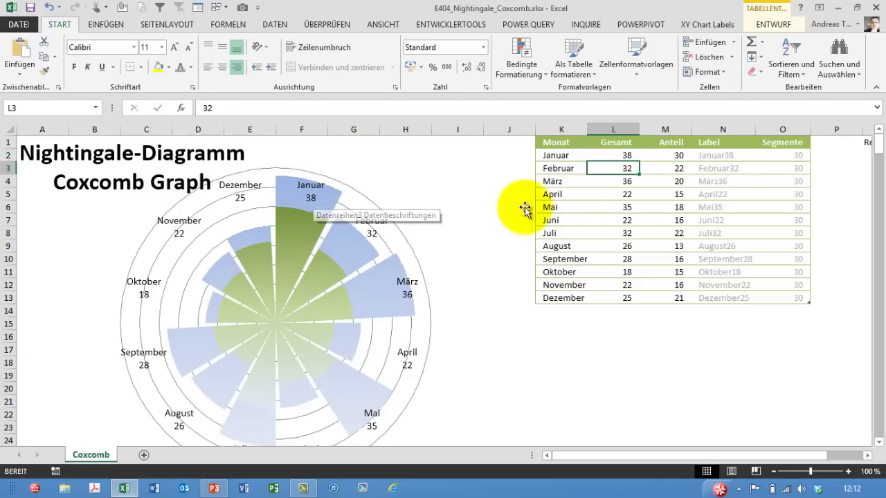
left_click(667, 156)
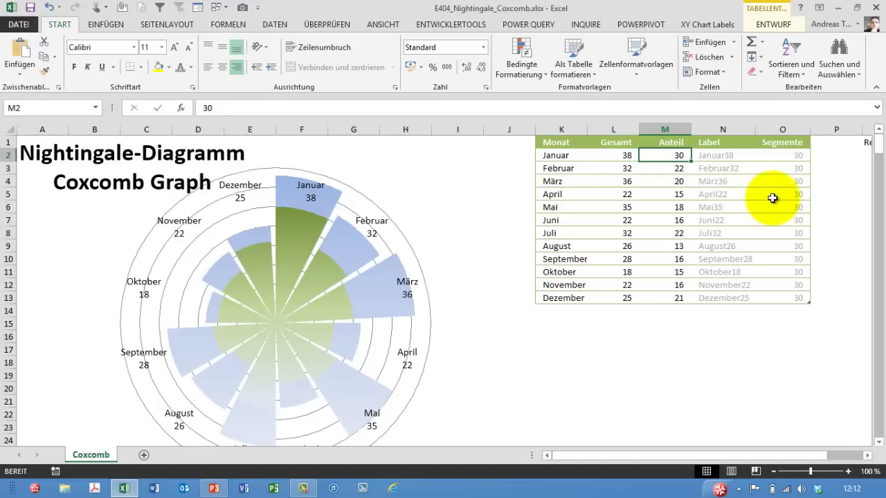
type("27")
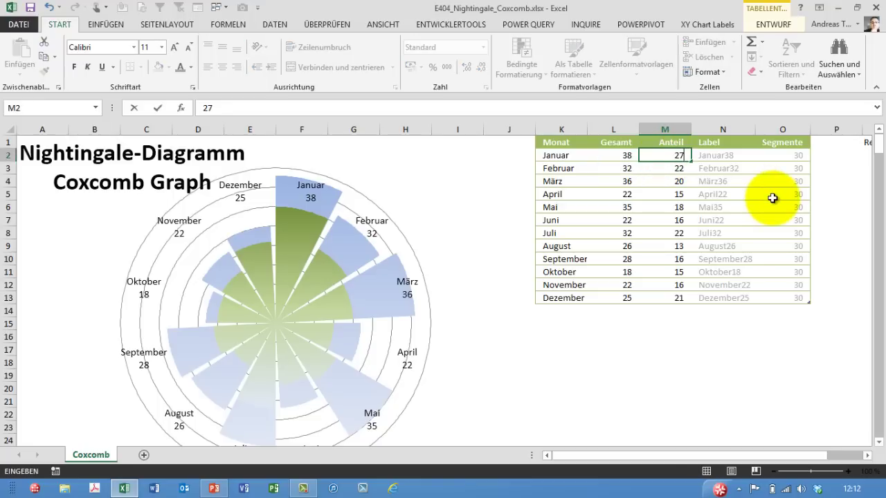
key("Return")
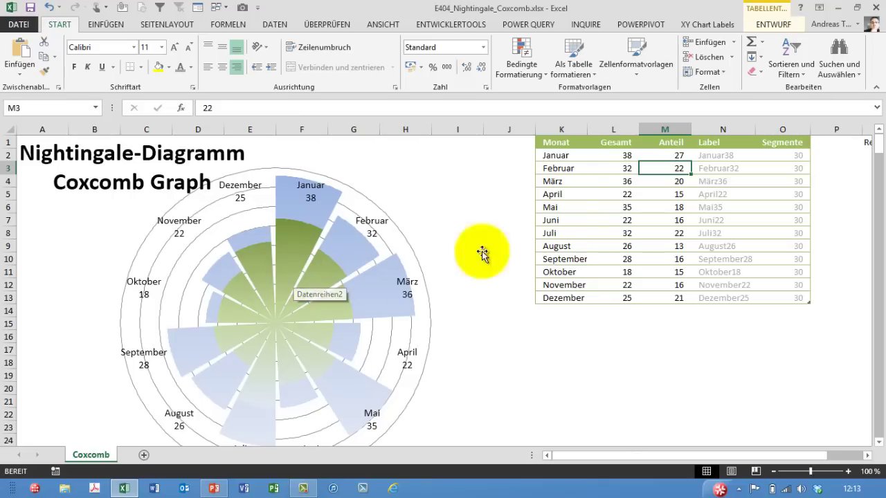
left_click_drag(619, 156, 634, 298)
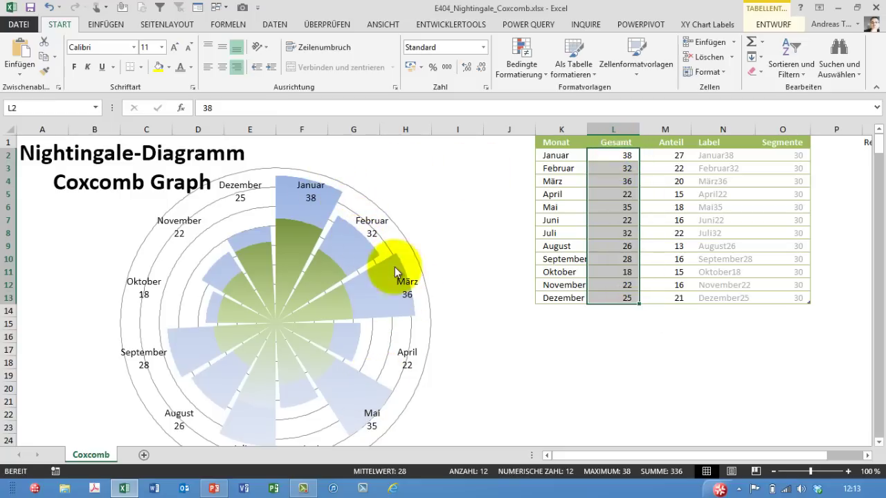
left_click(115, 28)
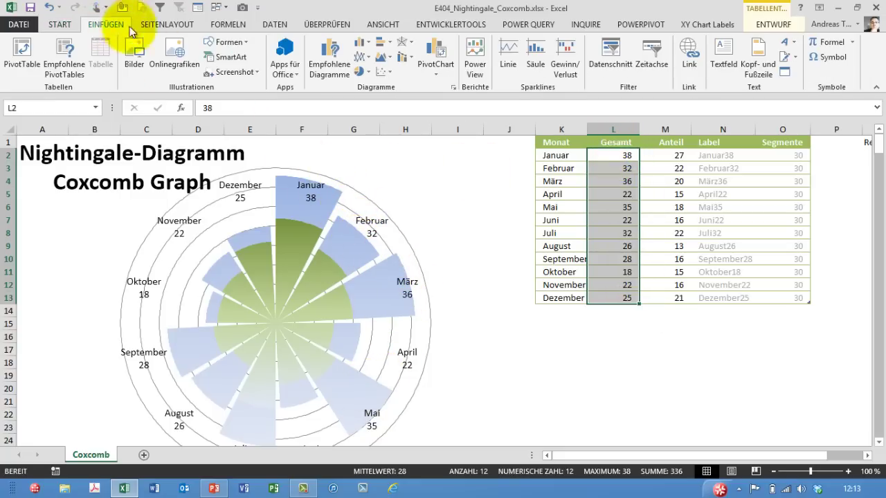
left_click(409, 44)
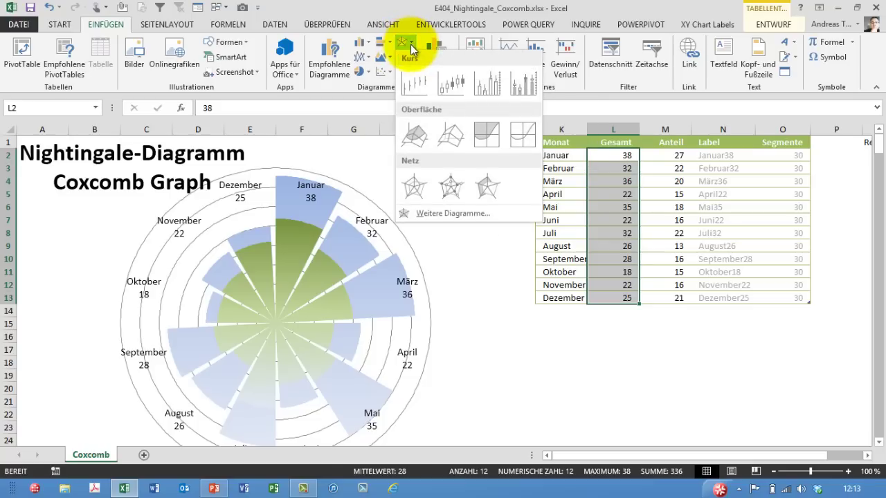
left_click(490, 185)
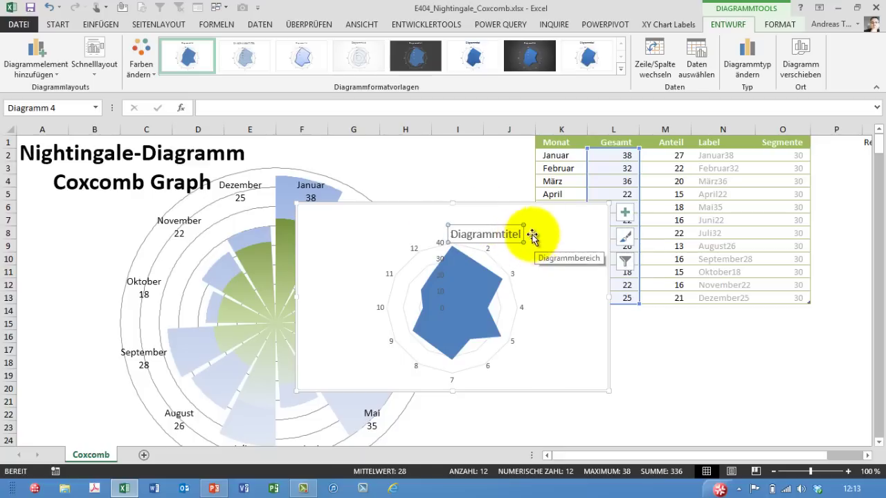
key("Delete")
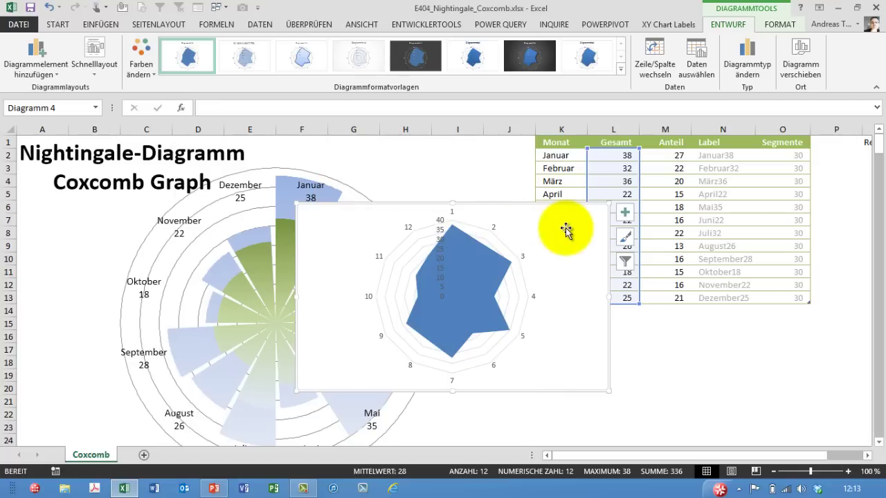
key("Delete")
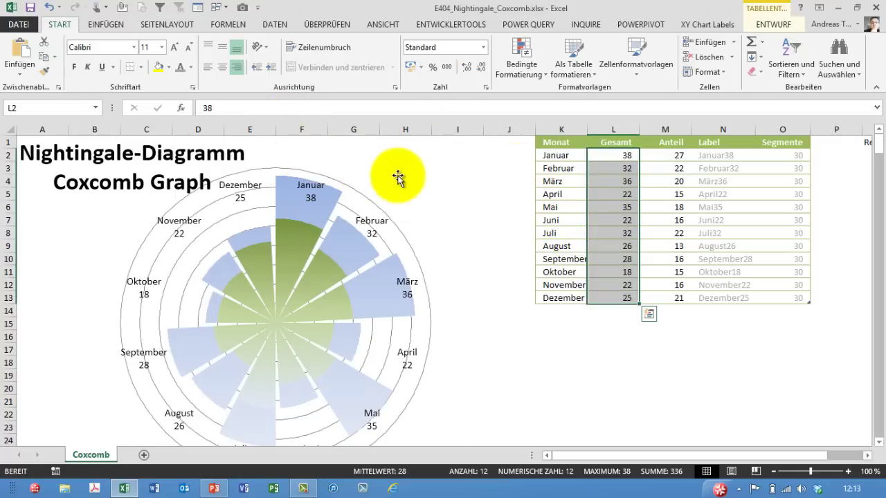
Check the chart's outer-series source formula and reveal the helper columns Reihe 1 and Reihe 2 in Q and R.
left_click(616, 155)
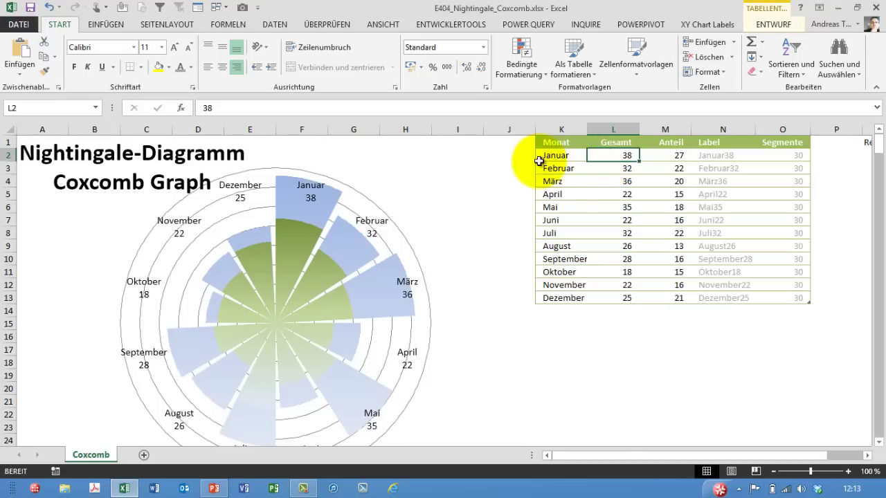
left_click(277, 177)
left_click(277, 177)
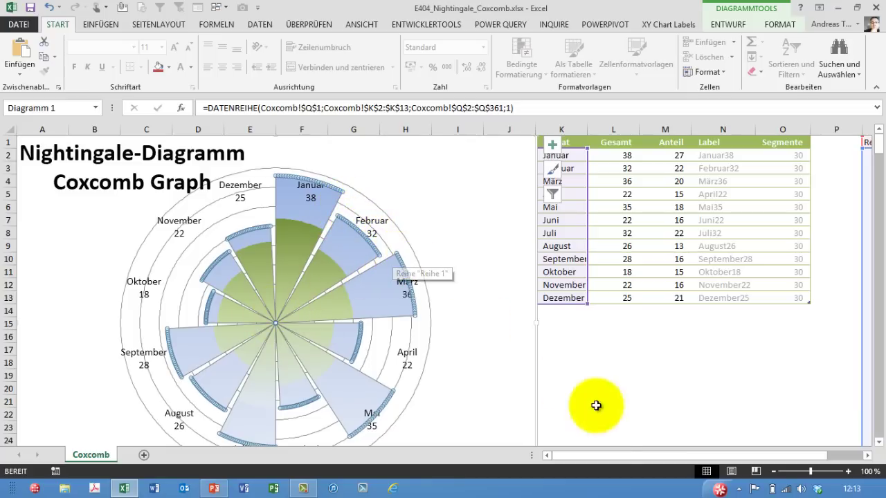
scroll(609, 460, "right", 2)
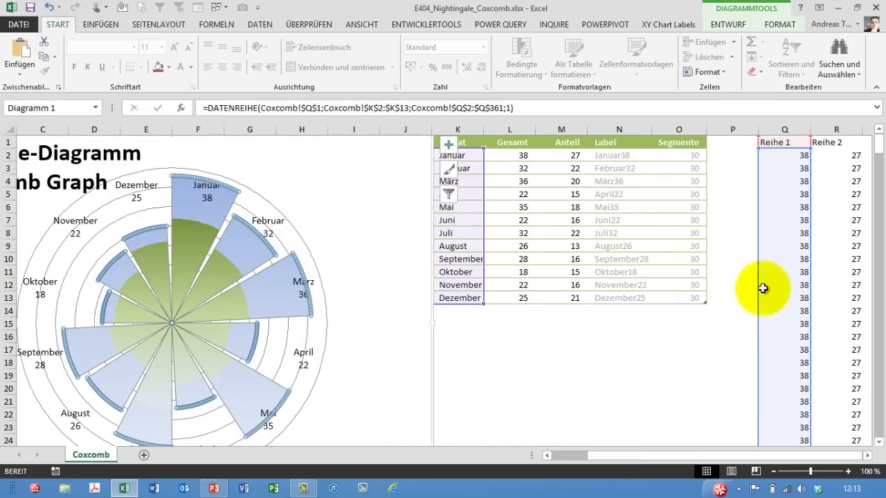
left_click(735, 245)
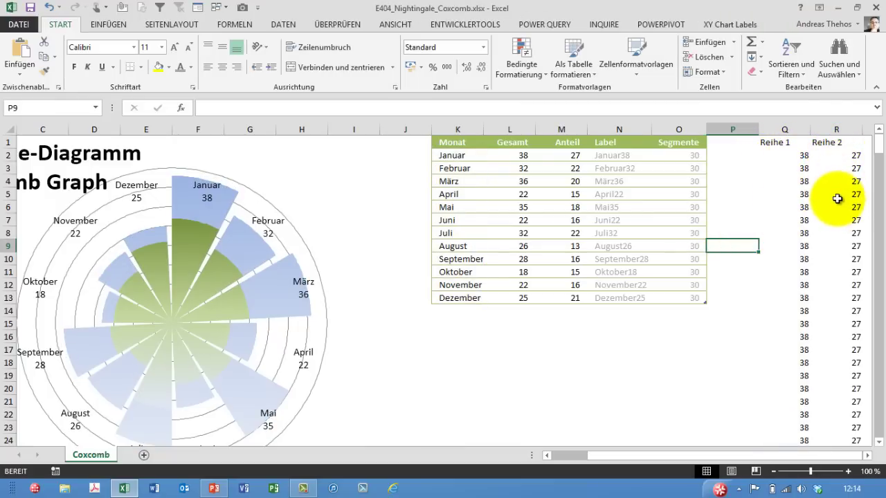
Inspect Q2's helper formula, then change Januar's Gesamt in L2 to 33.
left_click(792, 158)
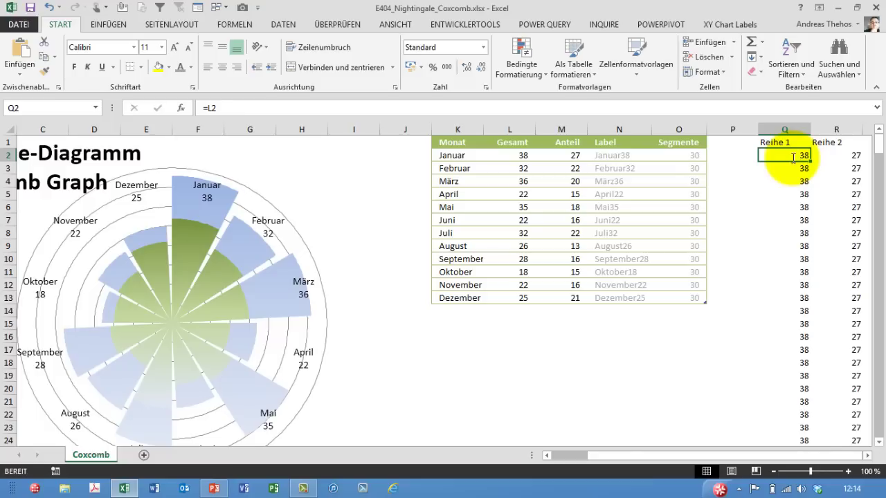
double_click(793, 157)
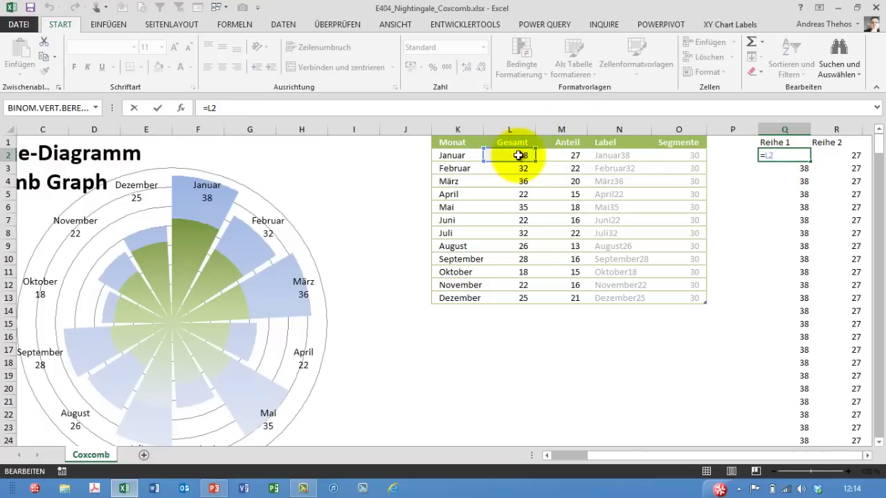
left_click(518, 155)
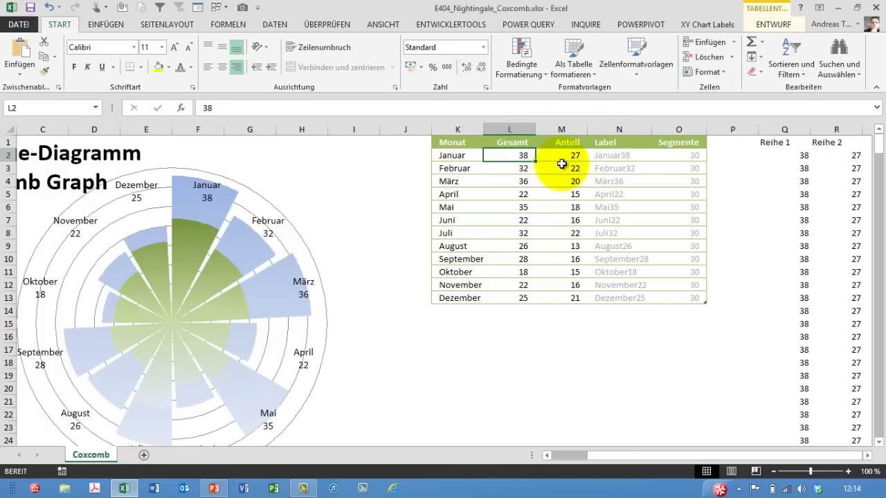
type("33")
key("Return")
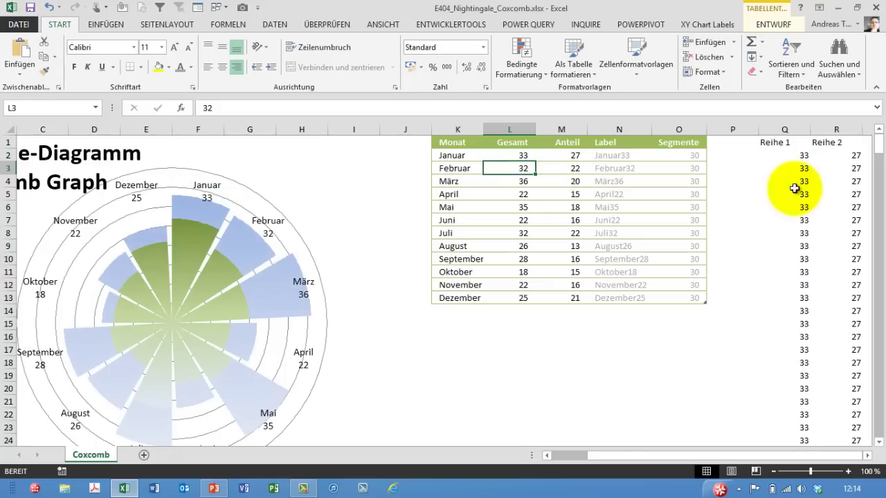
Check the Reihe 1 formulas in Q2, Q3 and the zero rows Q30 and Q32.
double_click(793, 157)
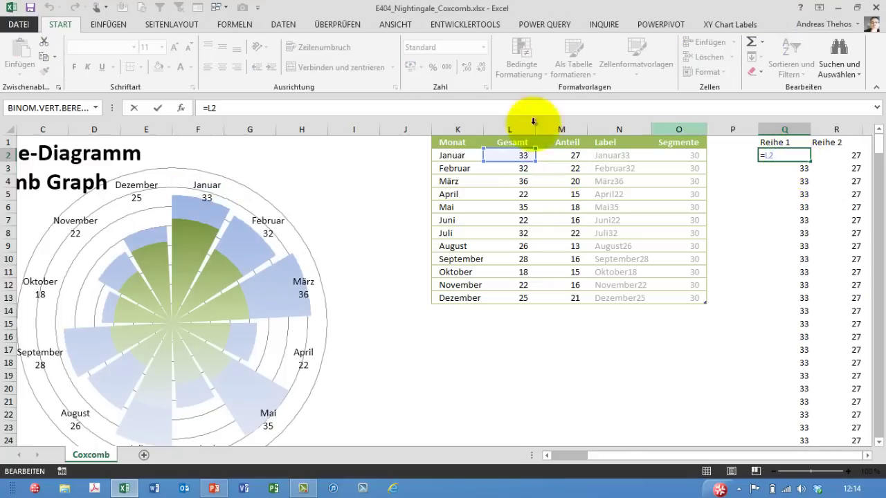
double_click(796, 170)
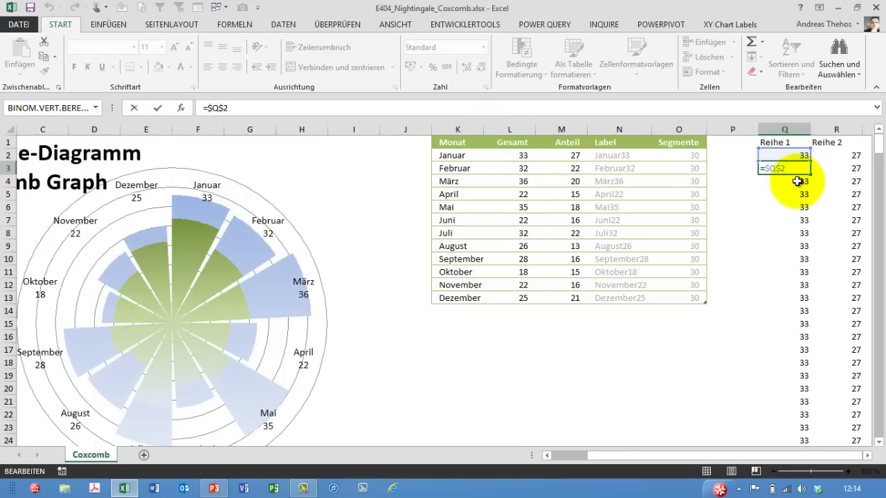
key("Escape")
scroll(803, 187, "down", 3)
scroll(807, 208, "down", 1)
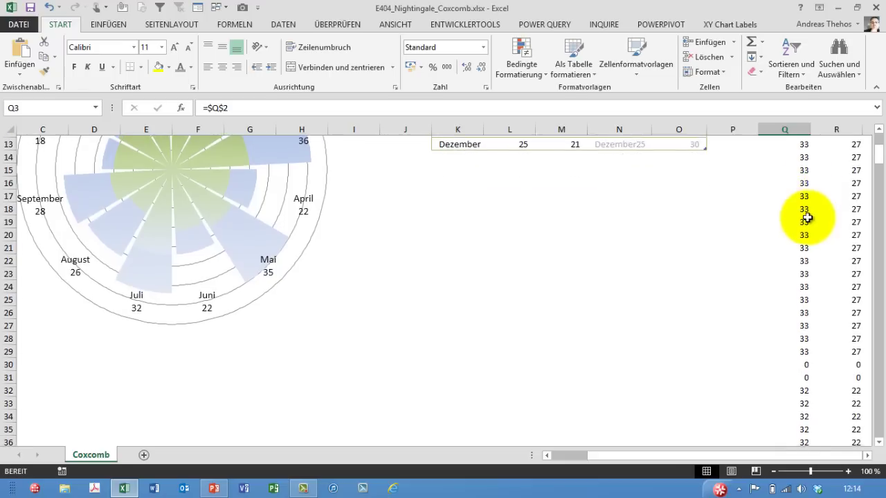
left_click(802, 337)
left_click(801, 362)
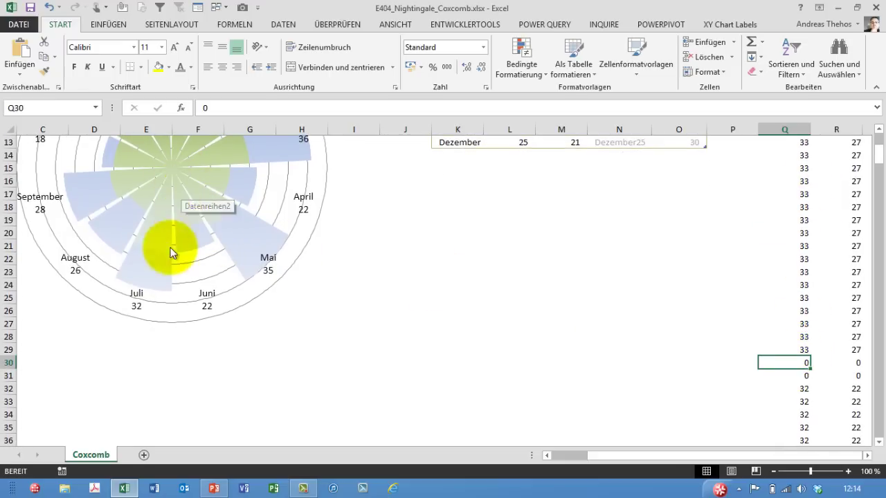
double_click(797, 389)
scroll(537, 315, "up", 2)
scroll(537, 316, "up", 2)
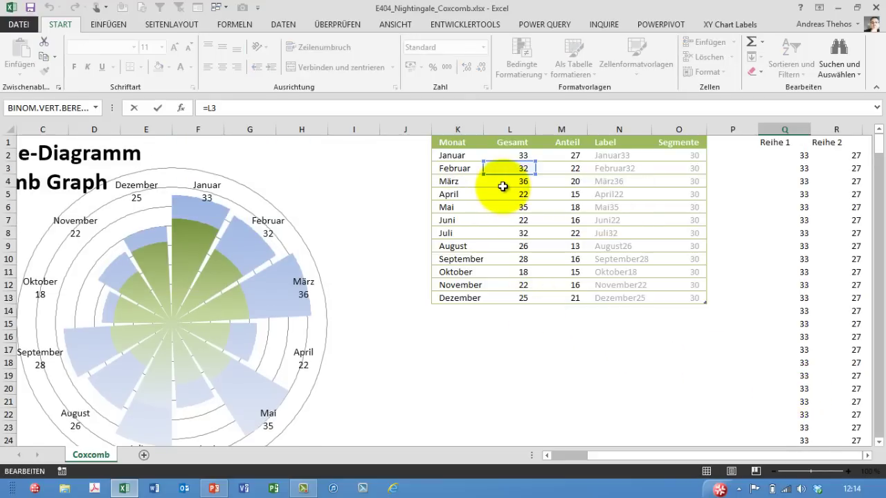
key("Escape")
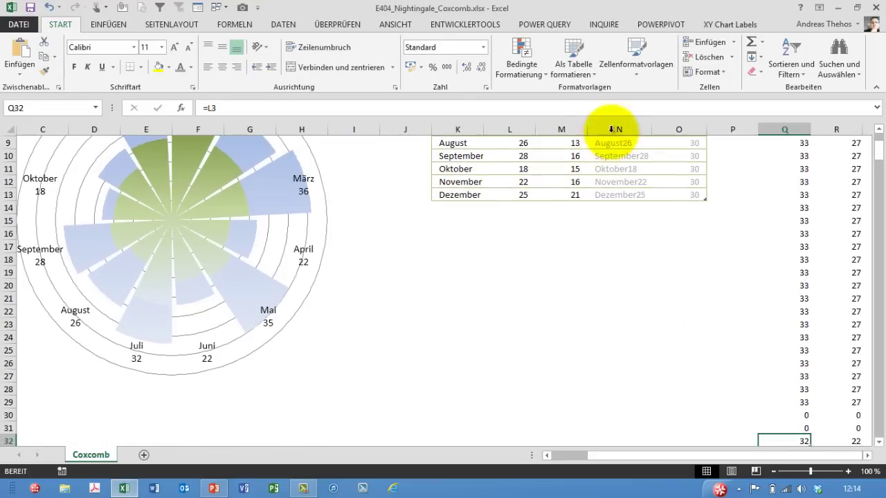
scroll(621, 237, "up", 3)
Fill Q2:R361 so Reihe 1 and Reihe 2 repeat each month's Gesamt and Anteil values.
left_click(561, 133)
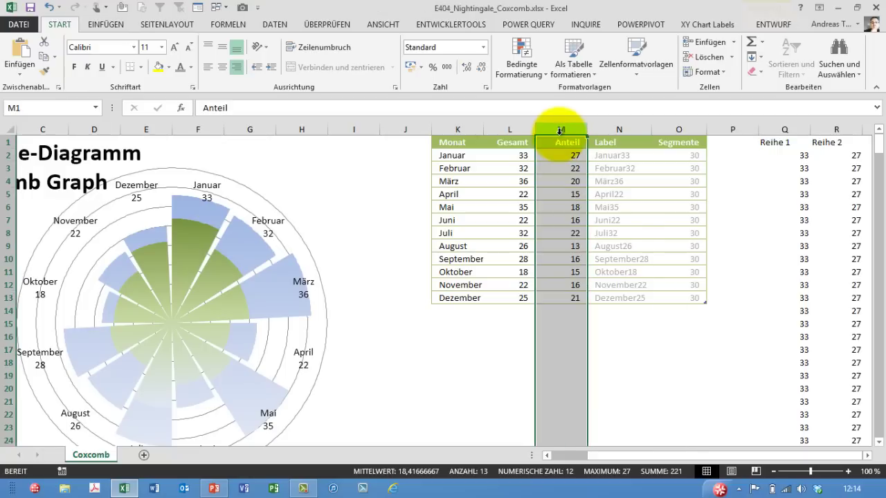
mouse_move(563, 133)
left_mouse_down()
mouse_move(533, 169)
mouse_move(565, 298)
left_mouse_up()
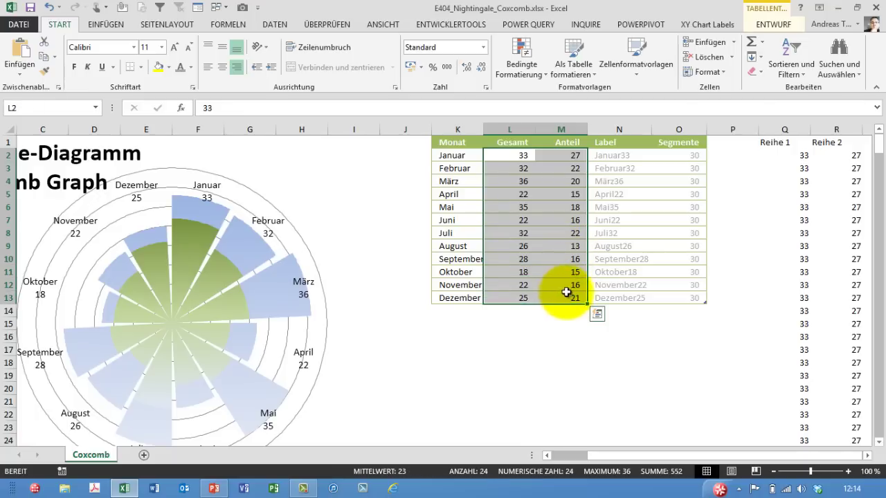
left_click_drag(789, 155, 849, 157)
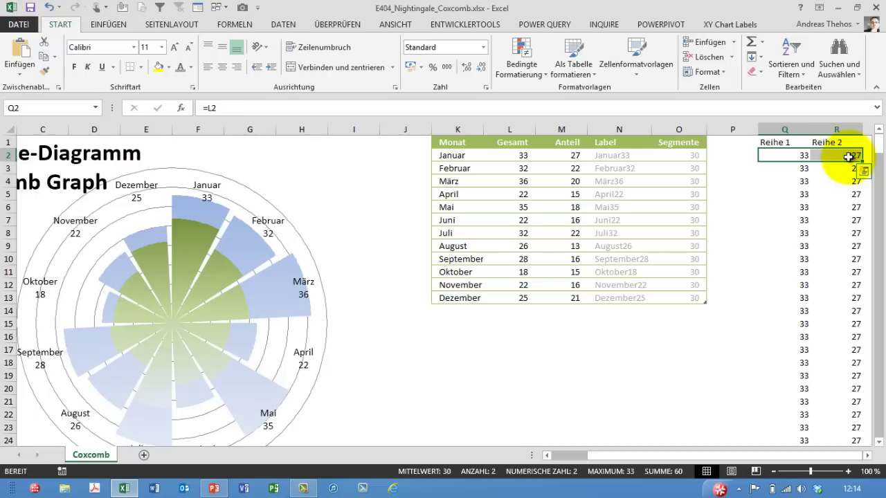
key("ctrl+shift+Down")
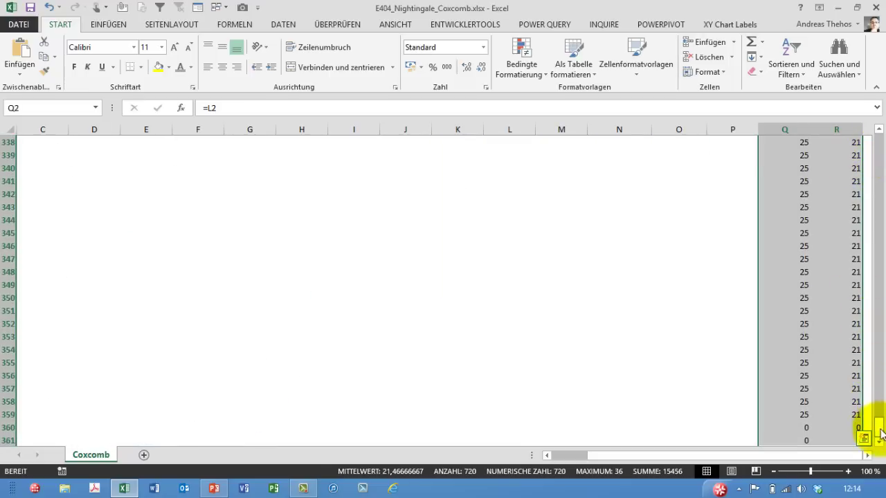
left_click_drag(880, 424, 879, 166)
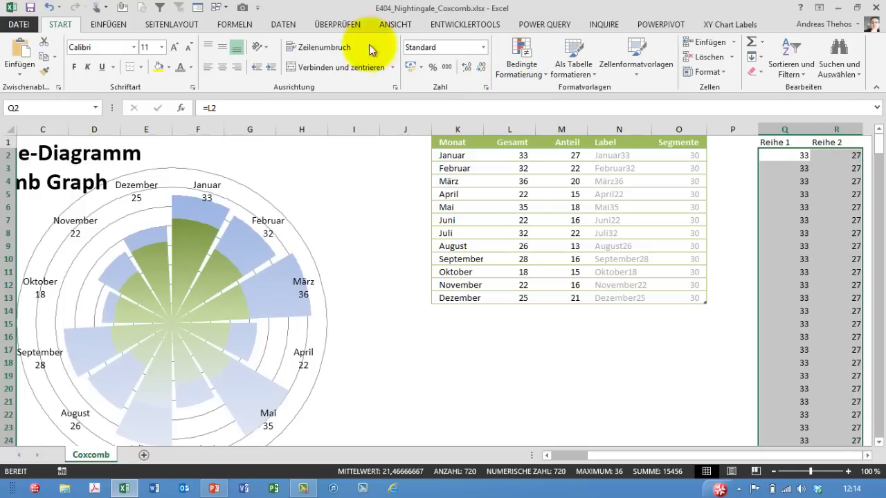
Insert a filled radar chart and place it, enlarged, over the existing coxcomb chart.
left_click(109, 24)
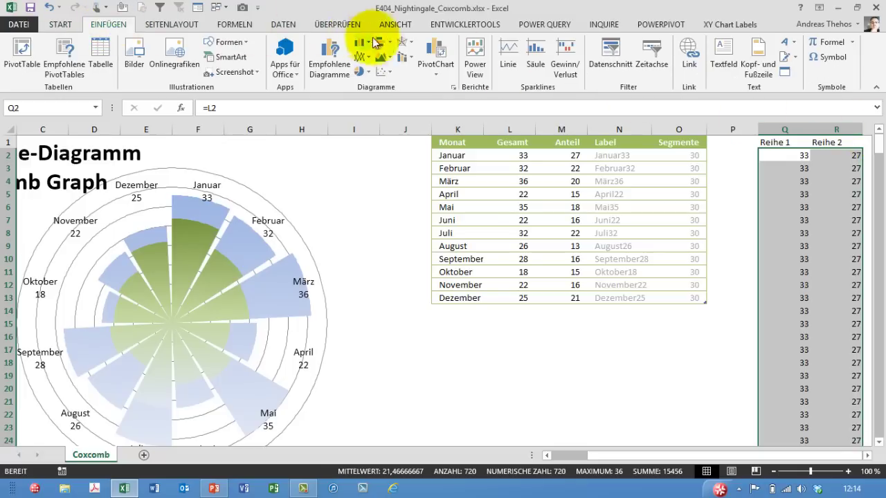
left_click(405, 42)
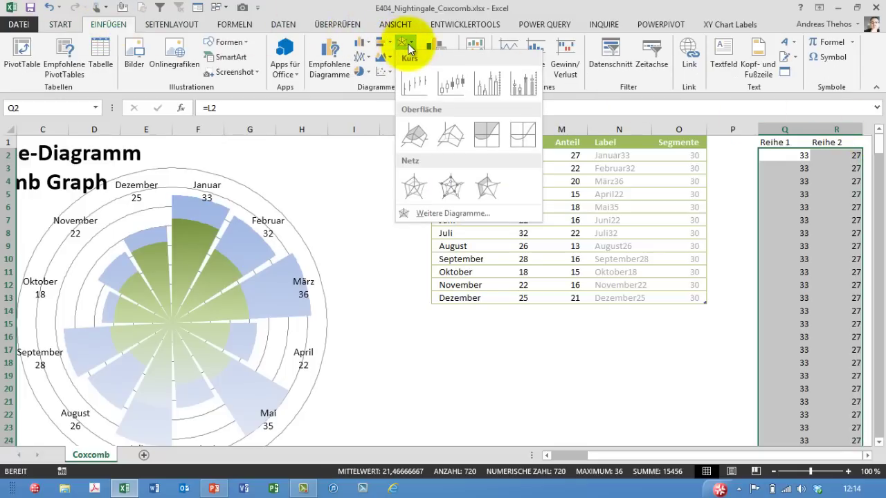
left_click(484, 186)
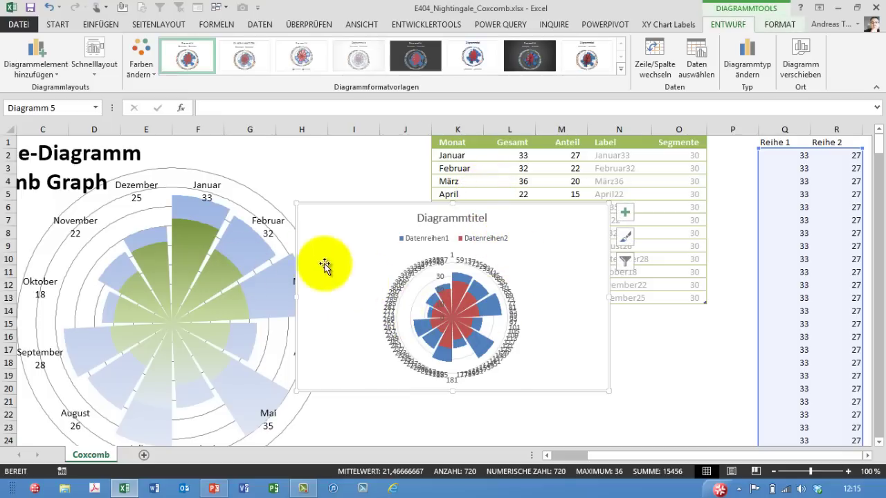
mouse_move(300, 211)
left_mouse_down()
mouse_move(20, 162)
mouse_move(41, 144)
left_mouse_up()
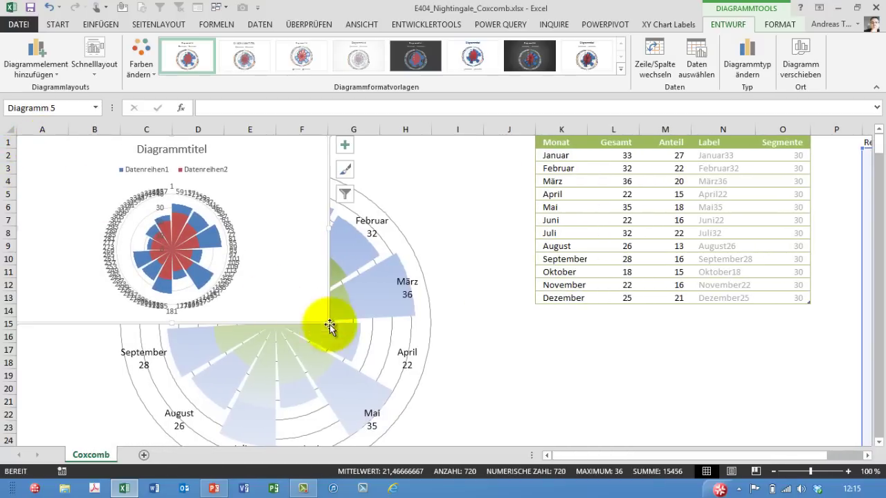
left_click_drag(328, 323, 526, 376)
scroll(589, 332, "up", 2)
scroll(485, 291, "up", 1)
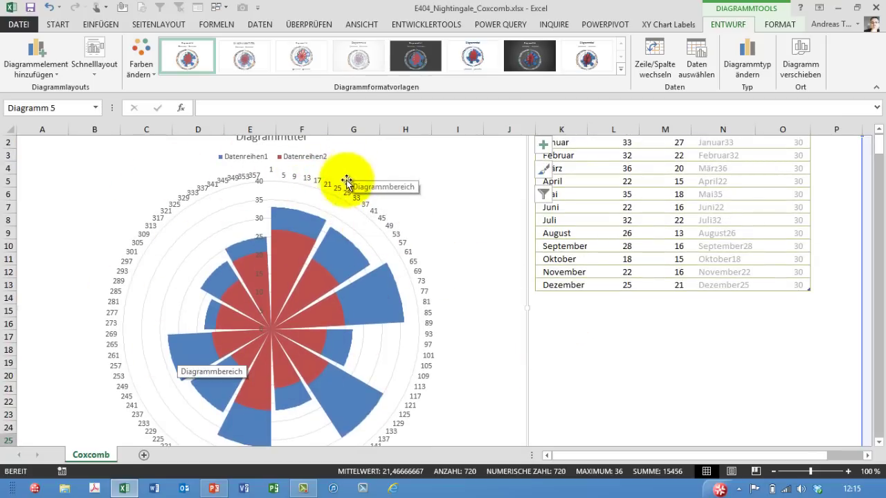
scroll(342, 191, "up", 1)
Delete the outer axis labels and legend, move the title top-left, and enlarge the plot area.
left_click(326, 199)
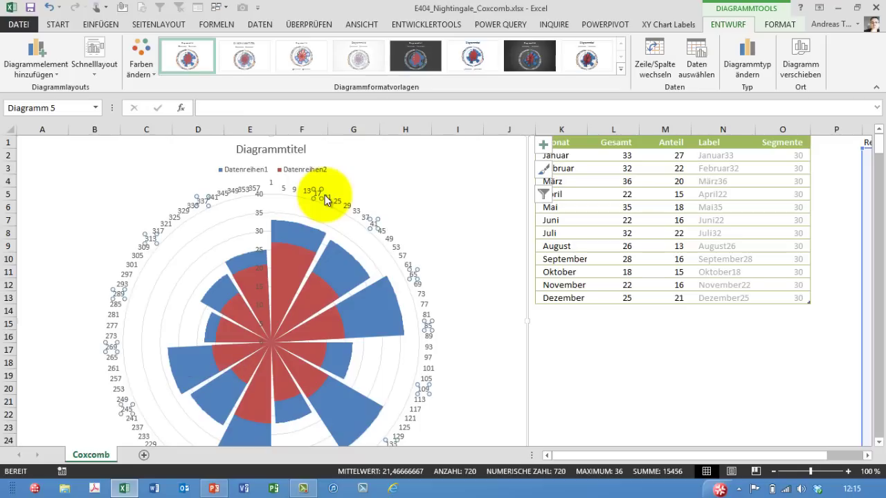
key("Delete")
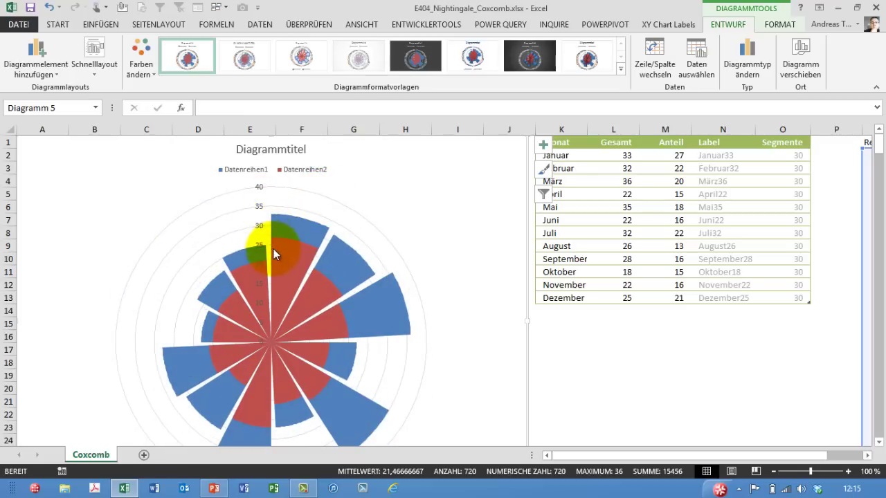
left_click(250, 173)
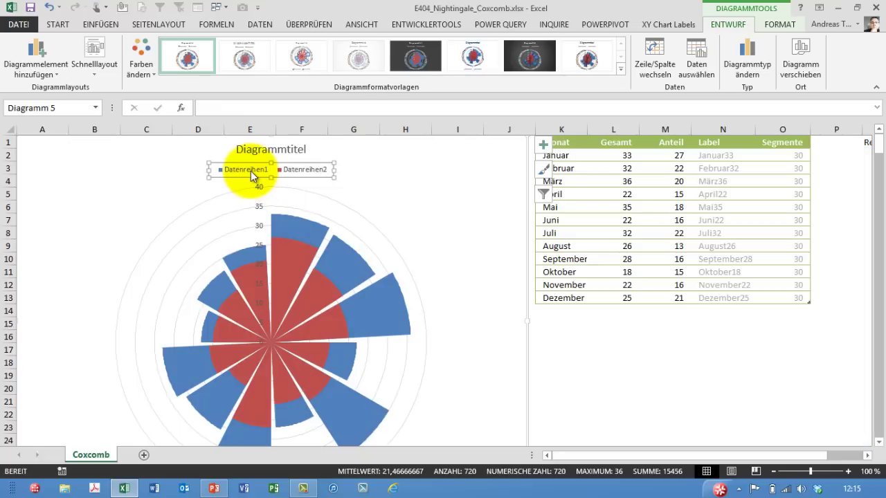
key("Delete")
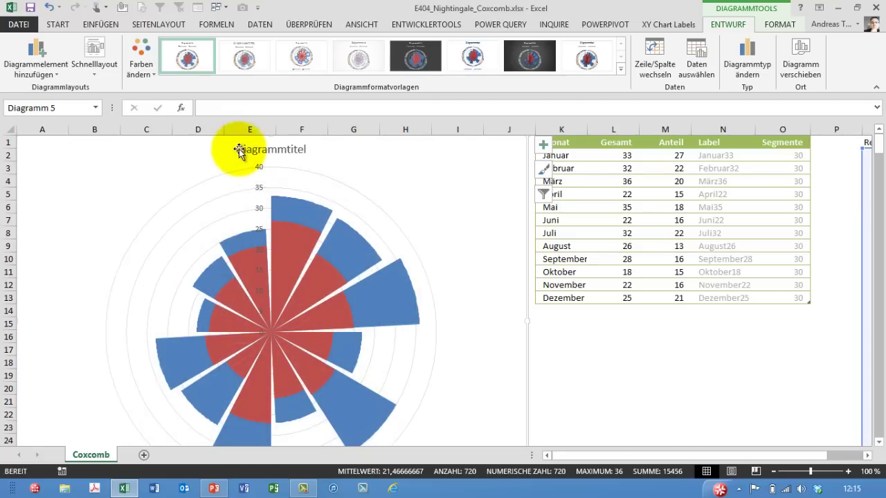
left_click(238, 151)
left_click_drag(237, 157, 41, 161)
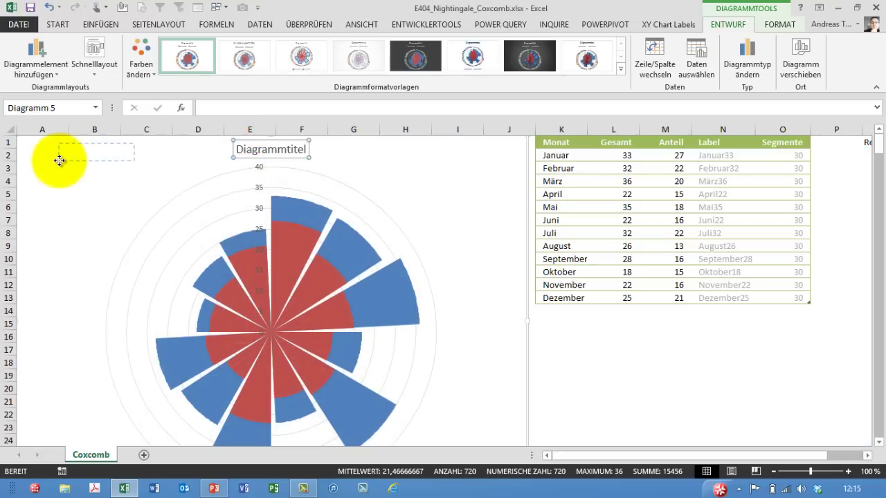
left_click(181, 198)
left_click_drag(437, 167, 459, 145)
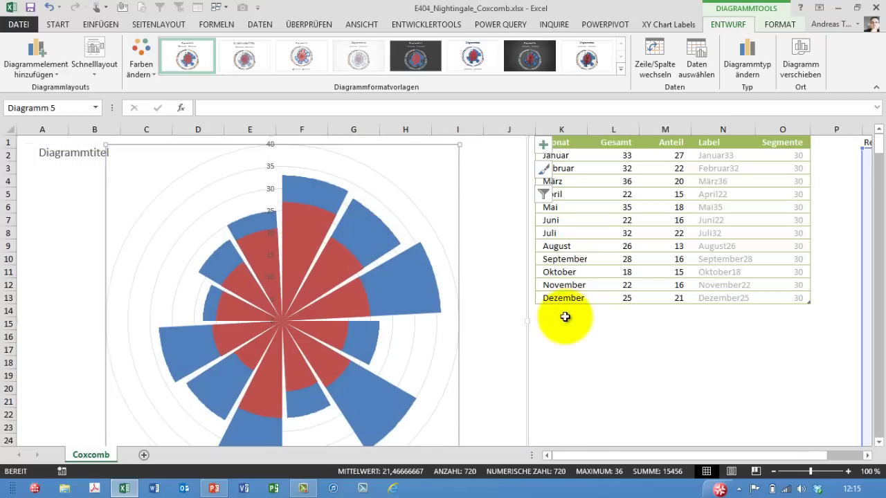
Change Januar's Gesamt in L2 to 32 and Juli's in L8 to 27.
left_click(626, 153)
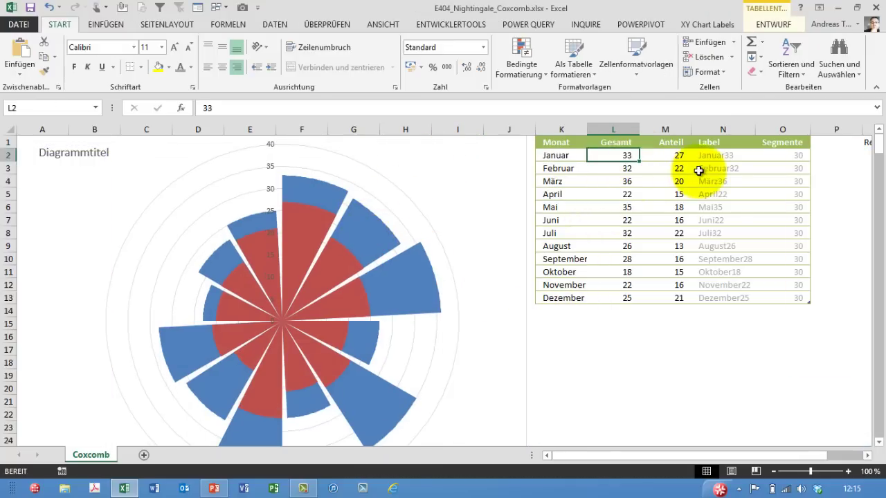
type("32")
key("Return")
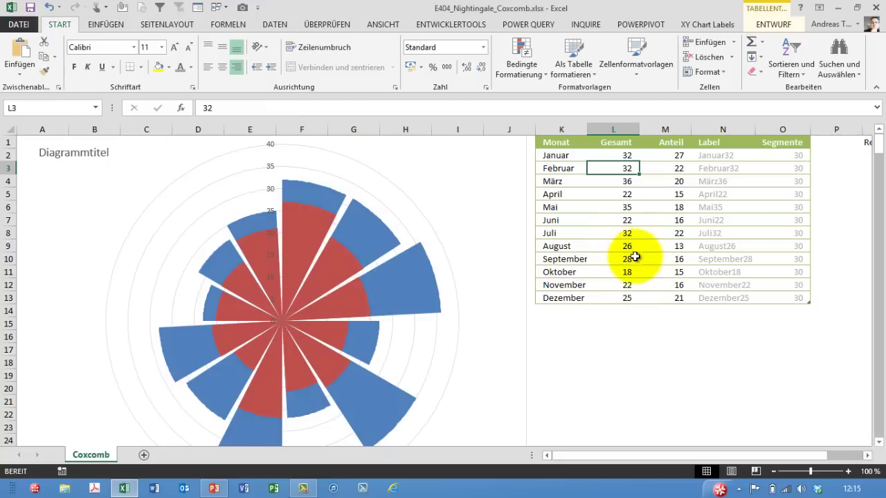
left_click(633, 235)
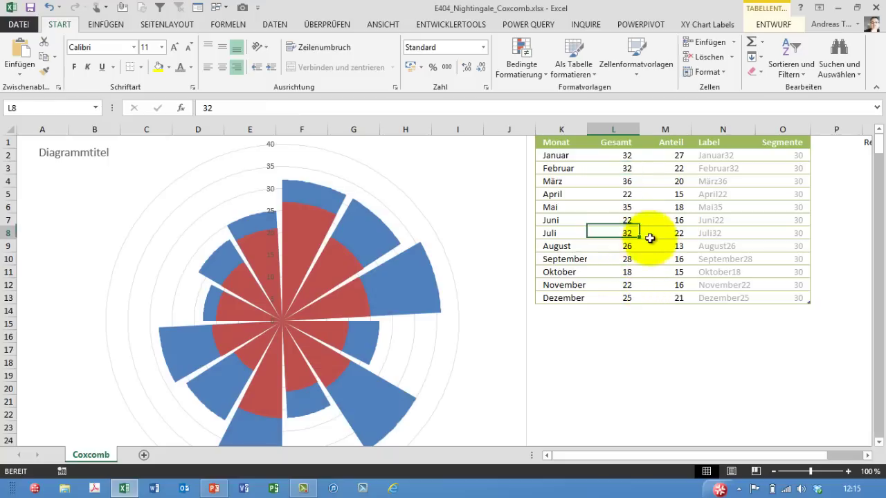
type("2")
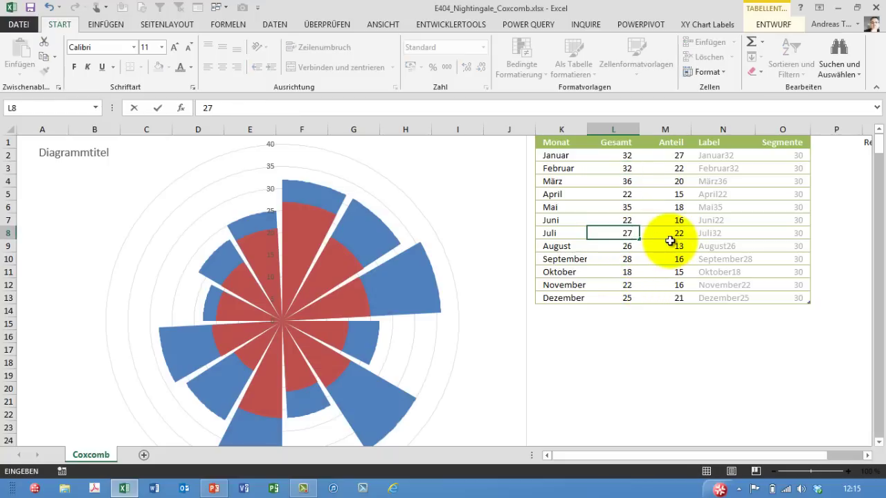
key("Return")
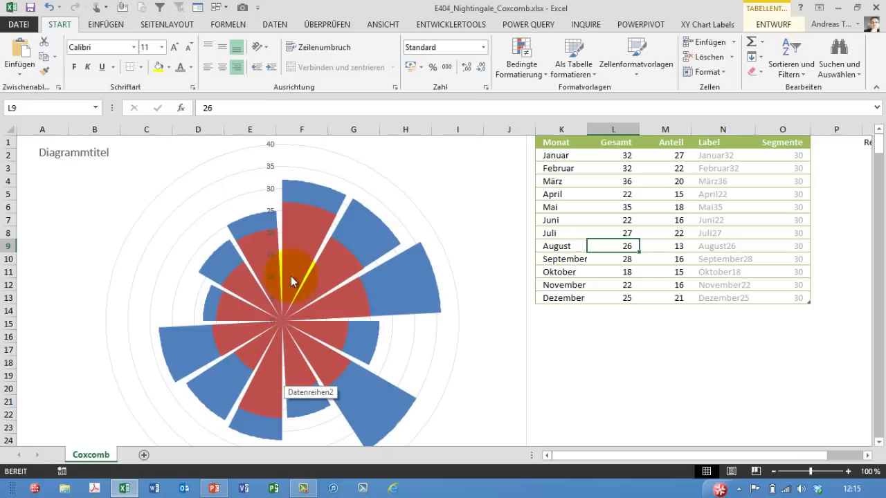
Inspect N2's Label formula =K2&ZEICHEN(13)&L2 and the Segmente value in O2.
left_click(558, 154)
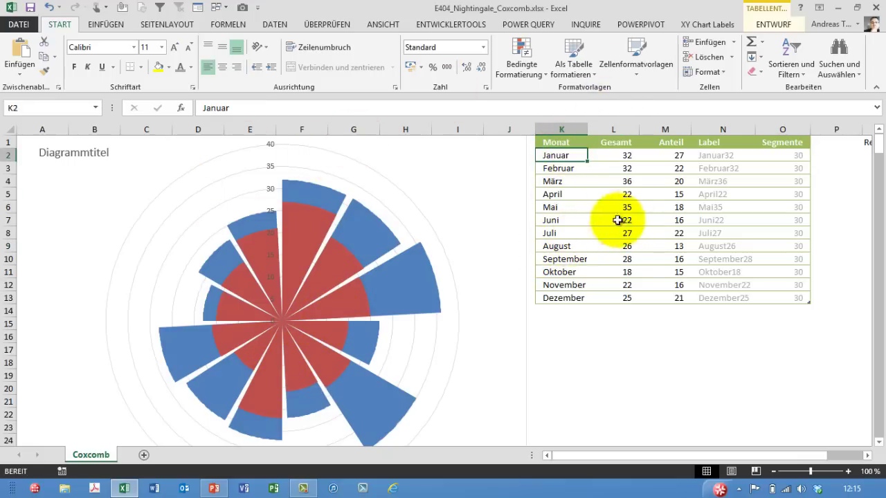
left_click(708, 155)
key("F2")
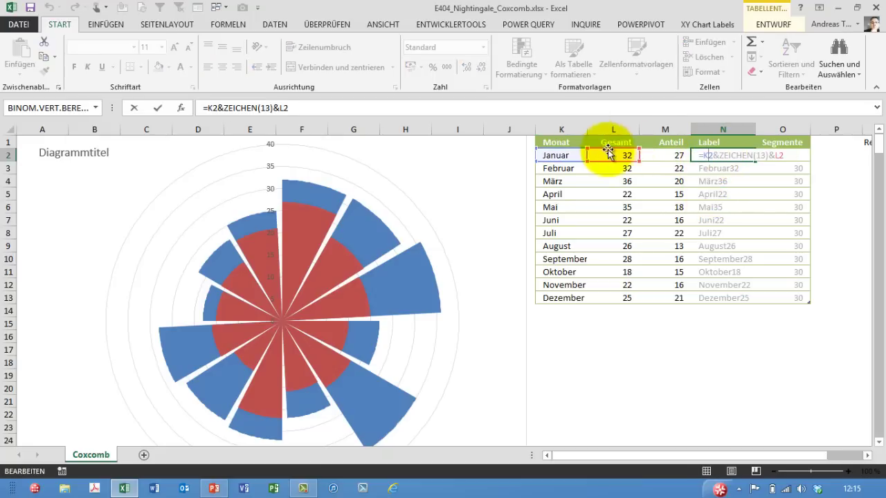
left_click(565, 153)
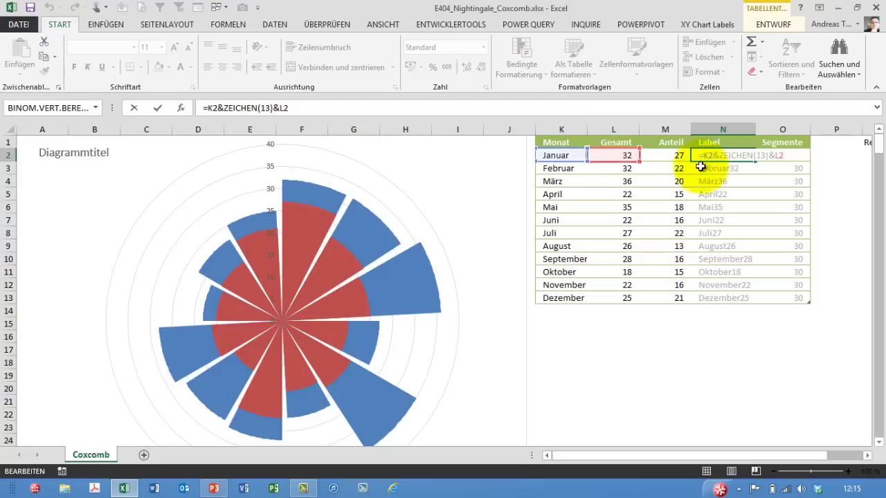
left_click(728, 158)
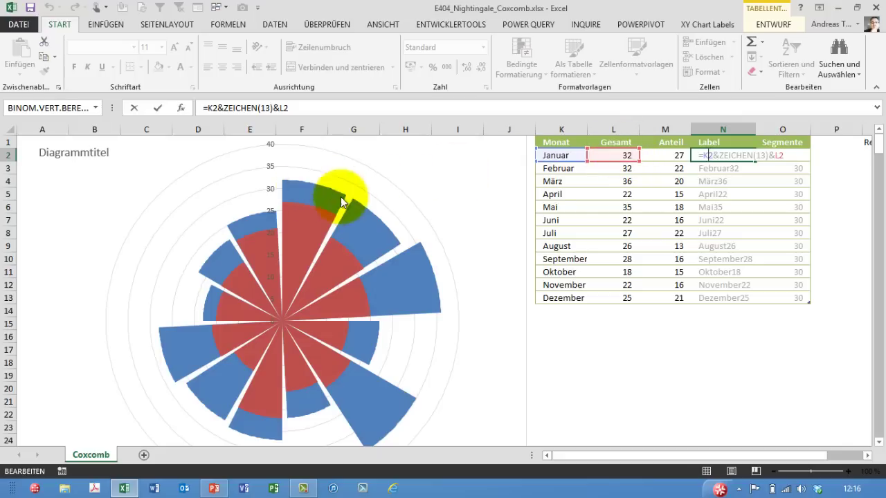
key("Escape")
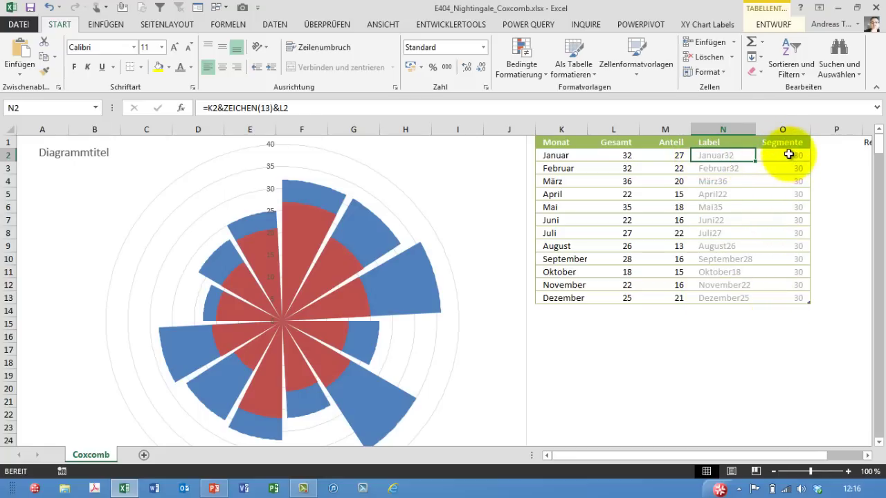
left_click(789, 154)
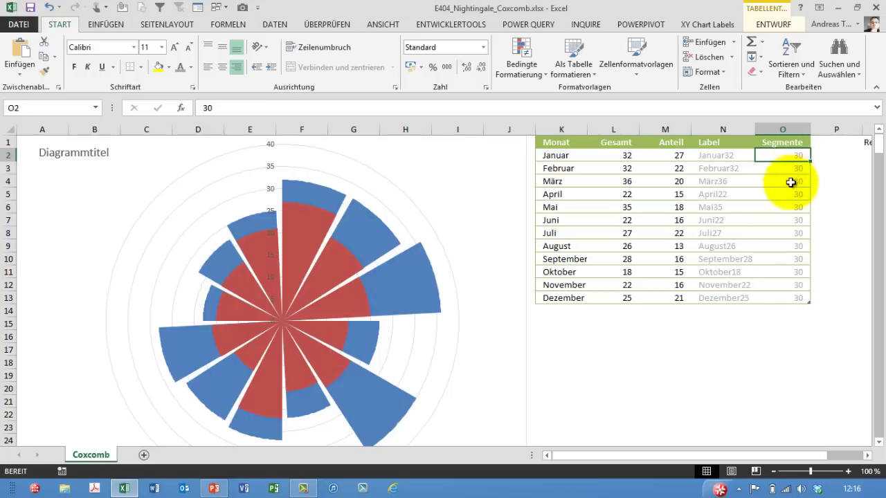
Add a third chart series using the Segmente column values.
left_click(317, 186)
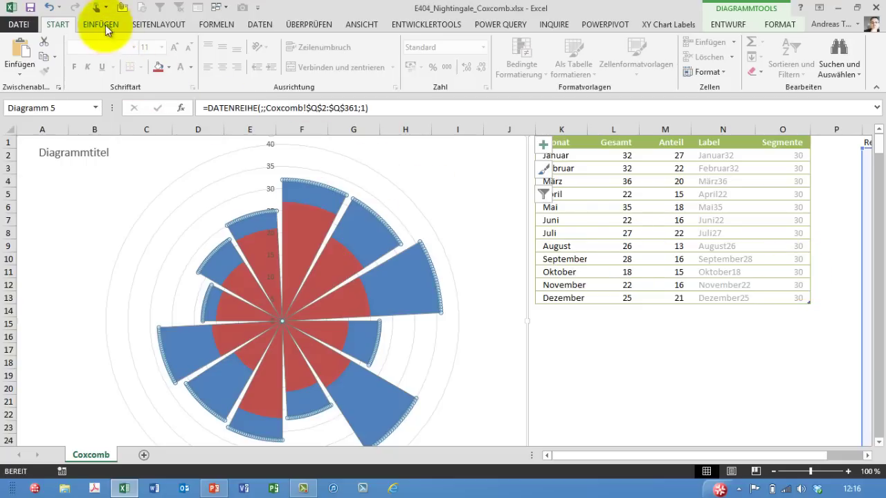
left_click(739, 25)
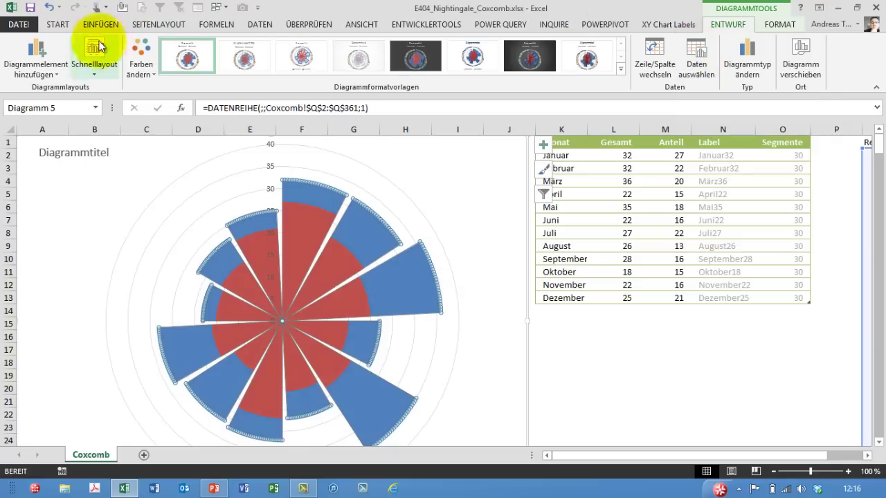
left_click(697, 59)
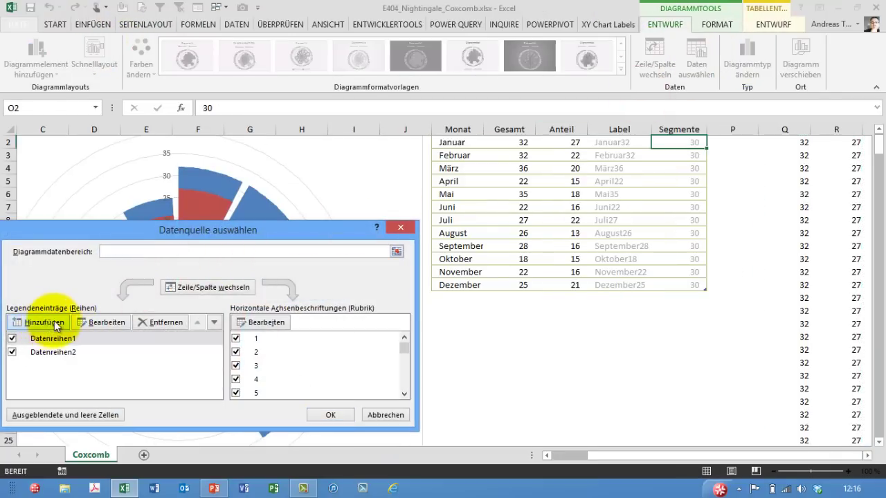
left_click(49, 321)
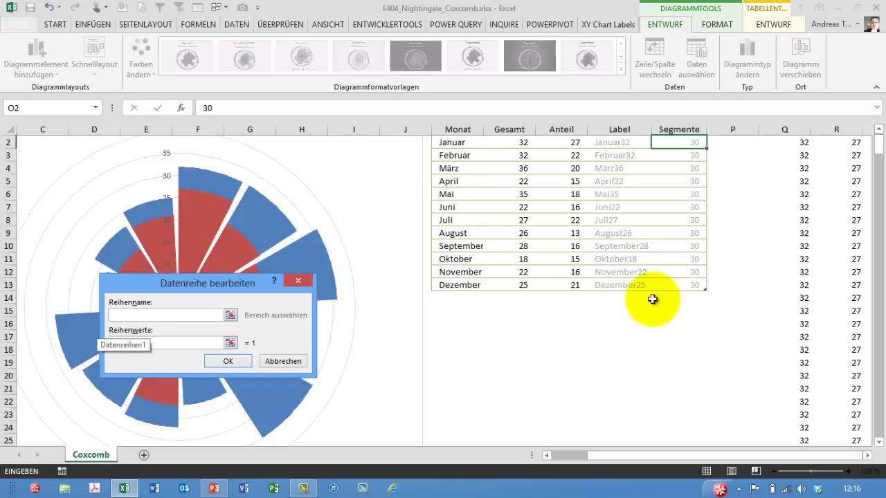
left_click_drag(678, 142, 678, 298)
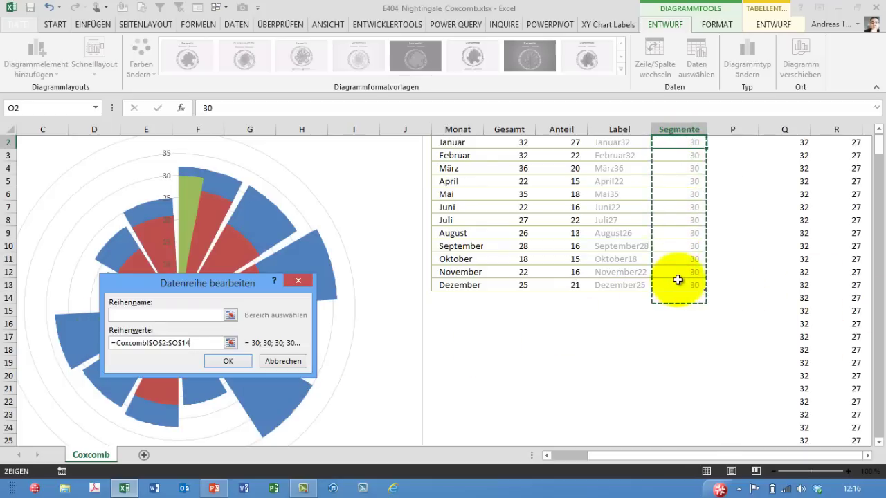
key("Return")
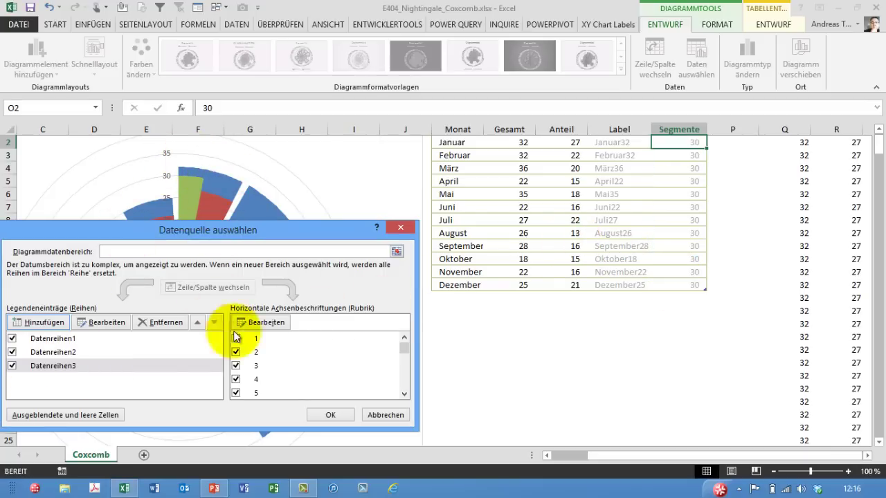
Use the Label cells N2:N13 as the chart's horizontal axis categories.
left_click(252, 323)
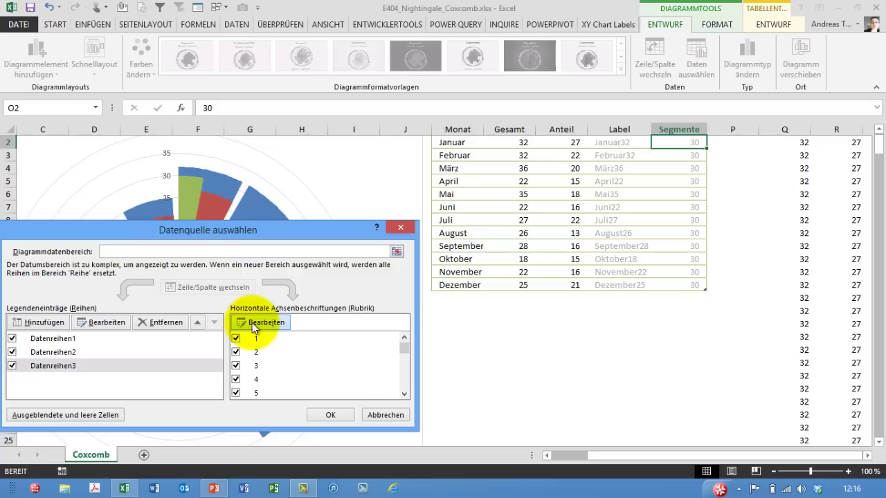
left_click_drag(616, 143, 613, 290)
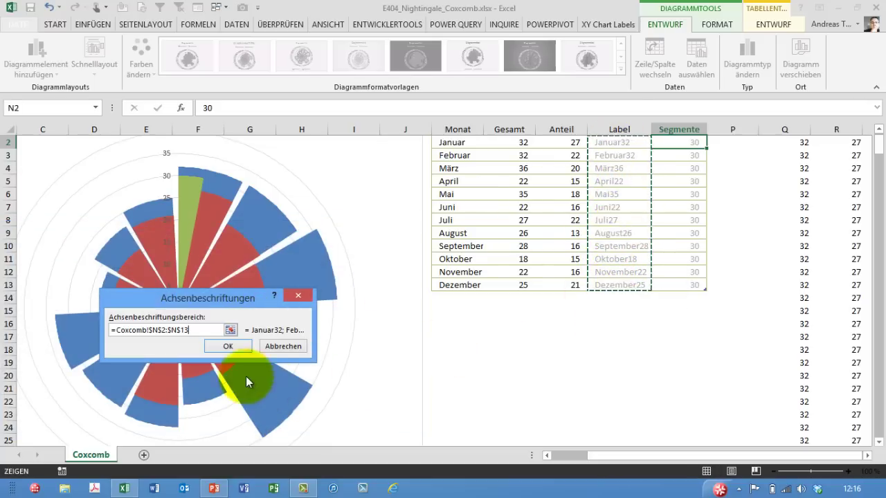
left_click(229, 346)
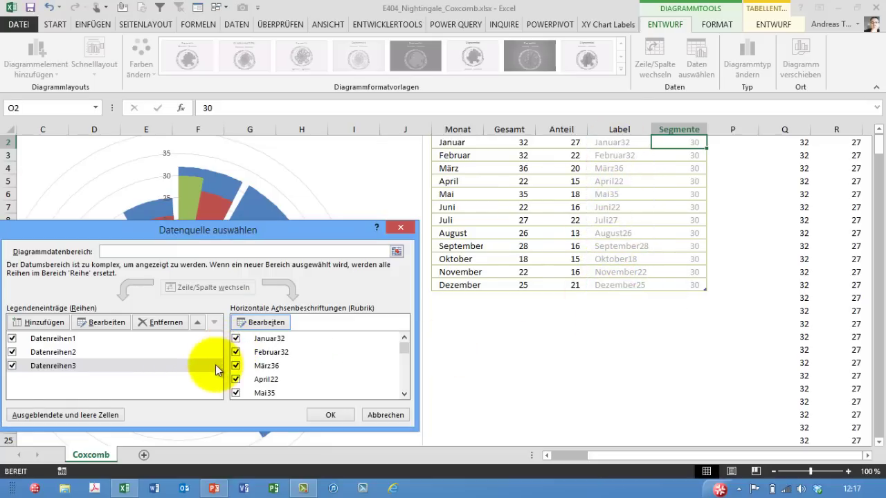
Apply the data source changes and trim the green series range to O2:O13.
left_click(330, 416)
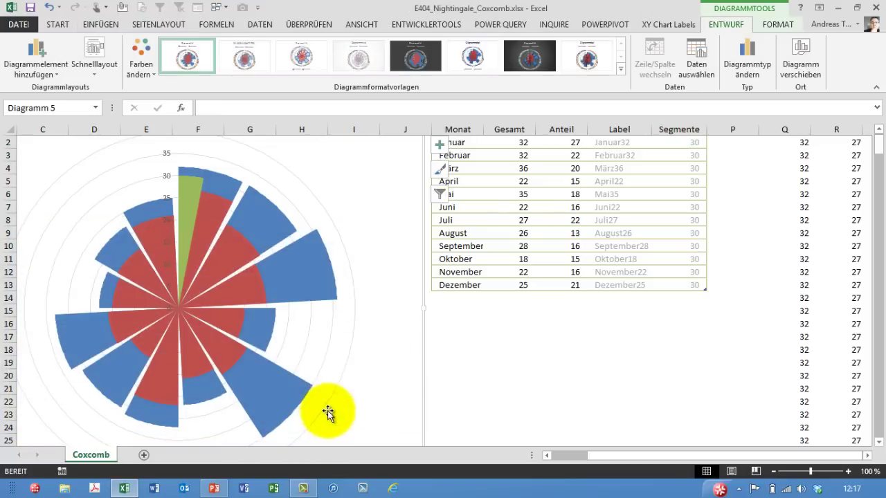
left_click(192, 180)
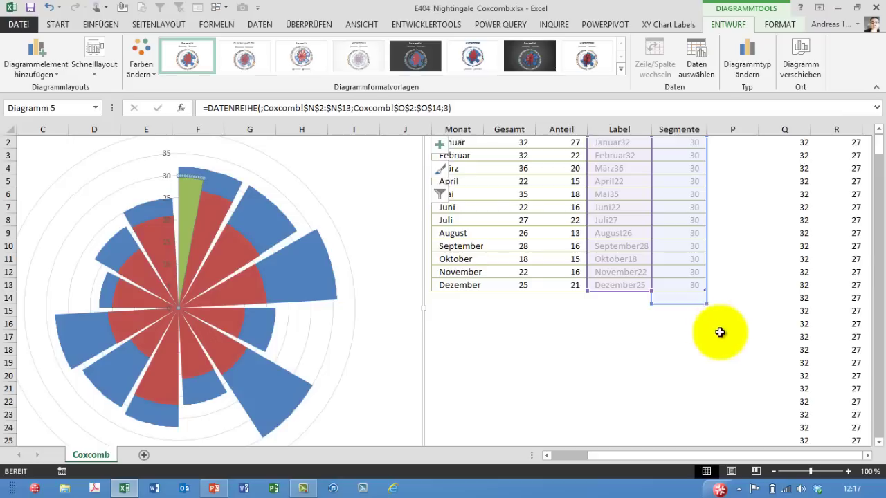
scroll(726, 333, "up", 1)
left_click_drag(706, 310, 696, 293)
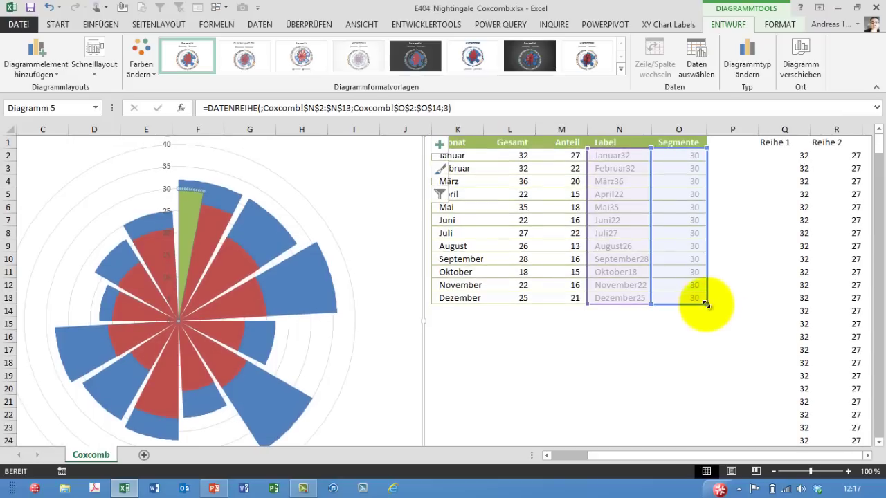
Change Datenreihen3's chart type to Ring on the secondary axis.
right_click(188, 193)
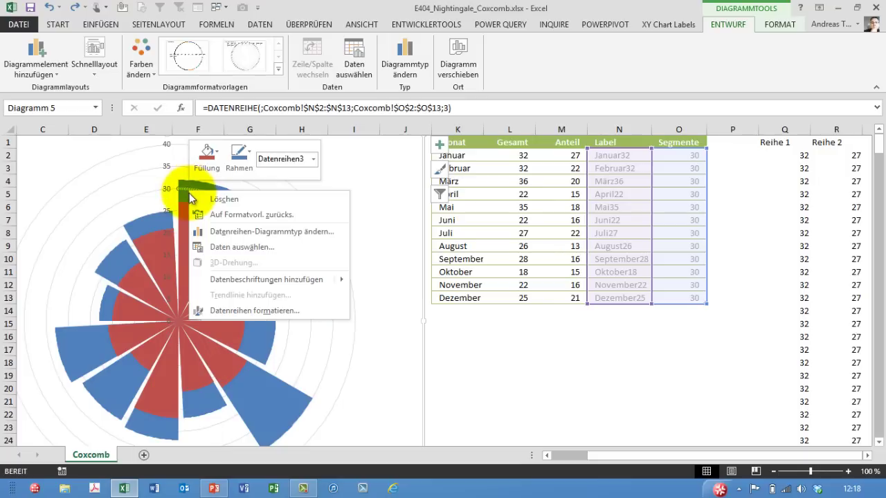
left_click(224, 232)
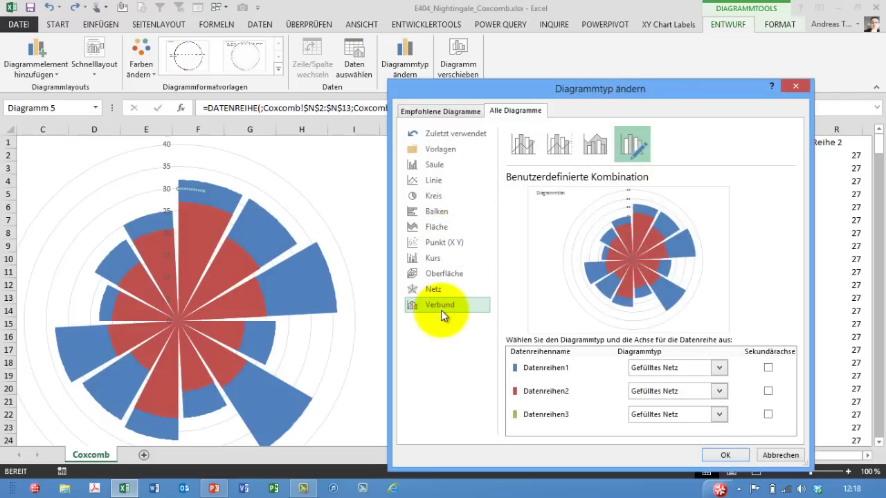
left_click(719, 414)
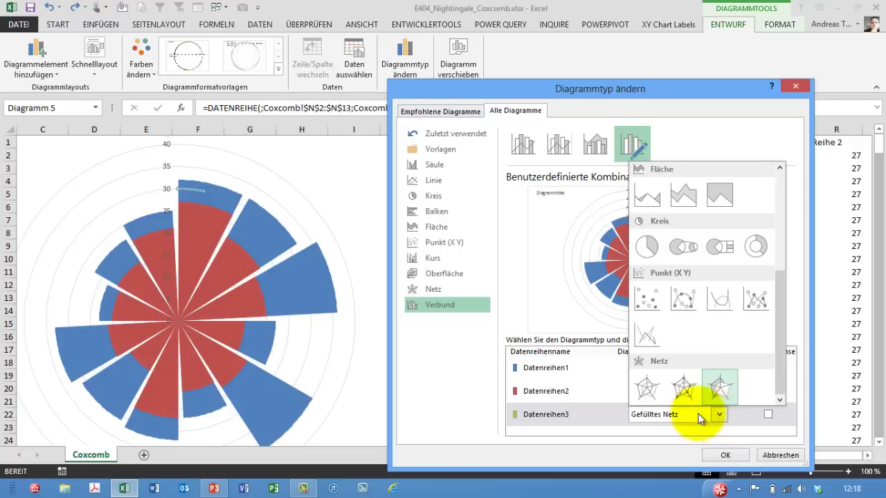
left_click(756, 250)
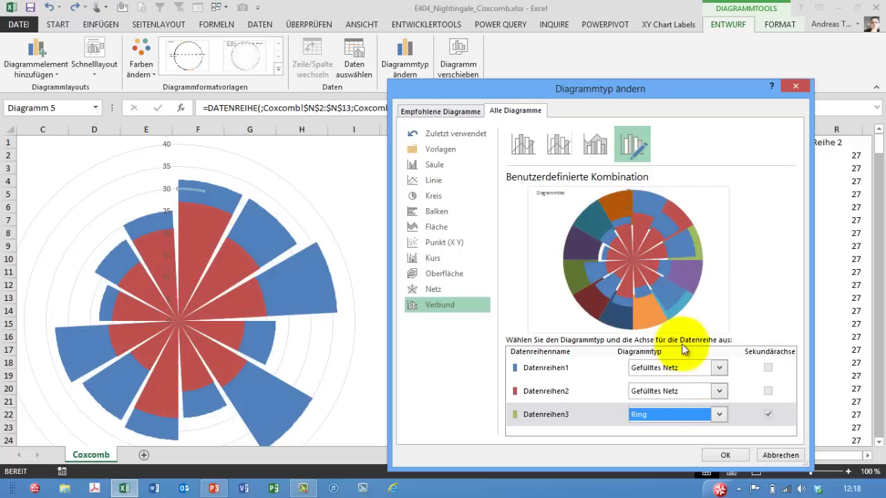
left_click(732, 459)
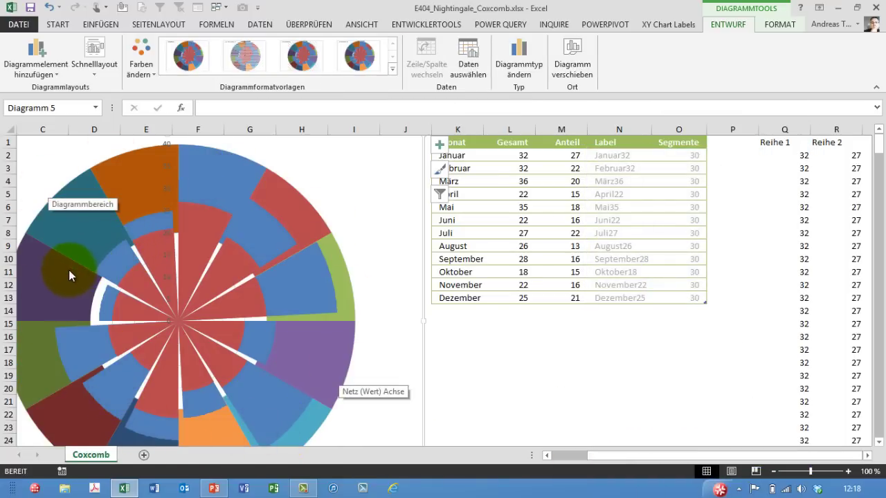
Select the Datenreihen3 ring series and set its fill to Keine Füllung, leaving only outlines.
left_click(100, 256)
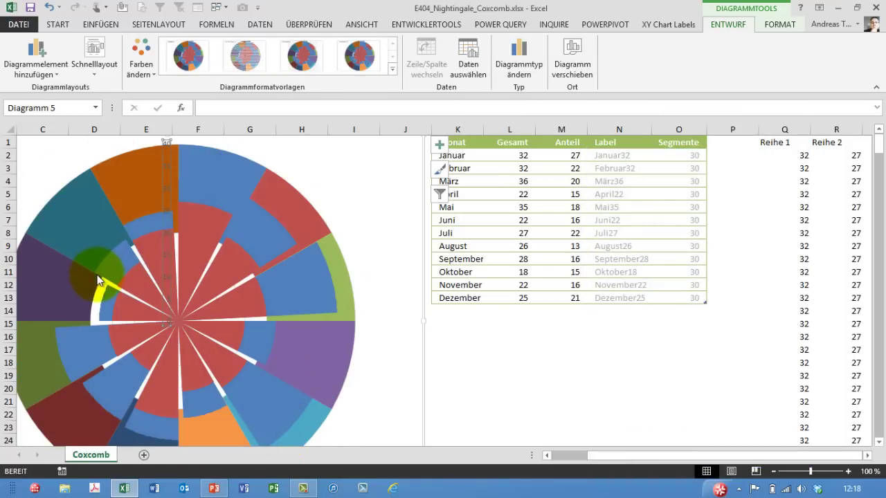
left_click(71, 236)
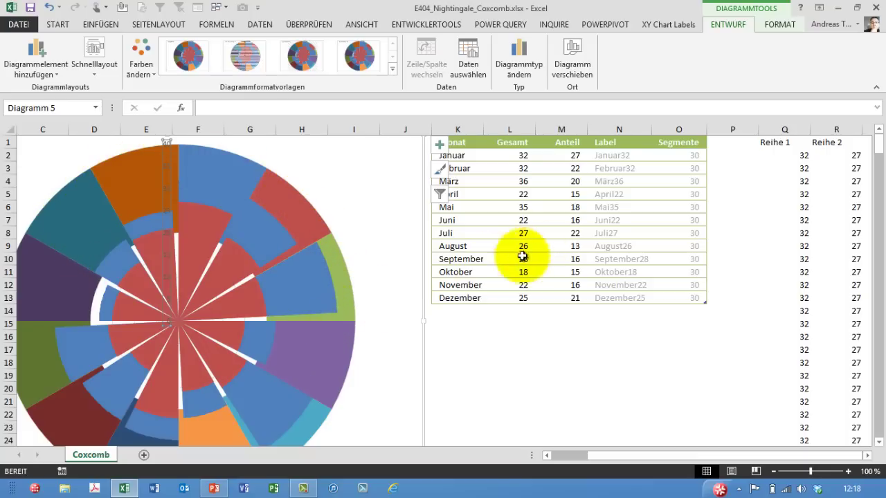
left_click(765, 25)
left_click(99, 42)
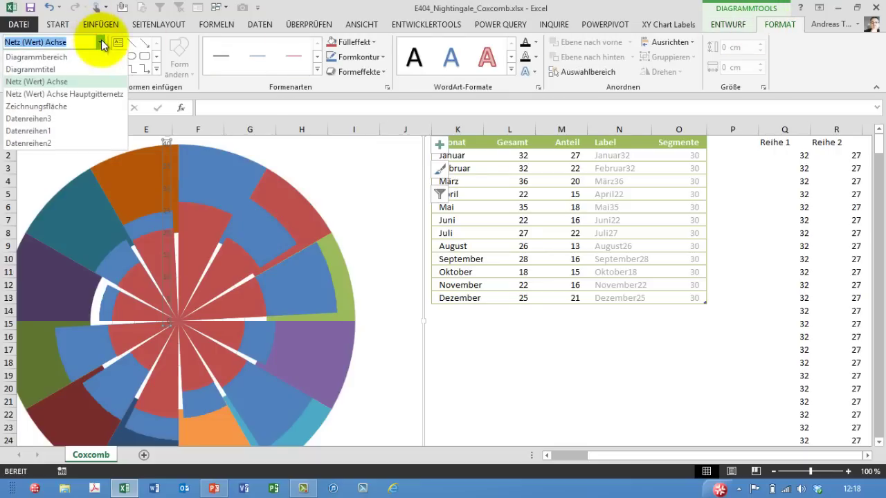
left_click(53, 123)
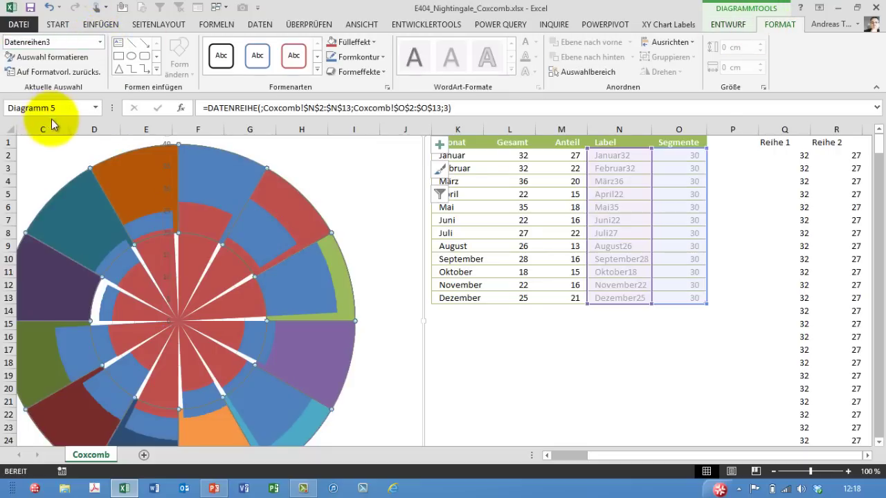
left_click(177, 232)
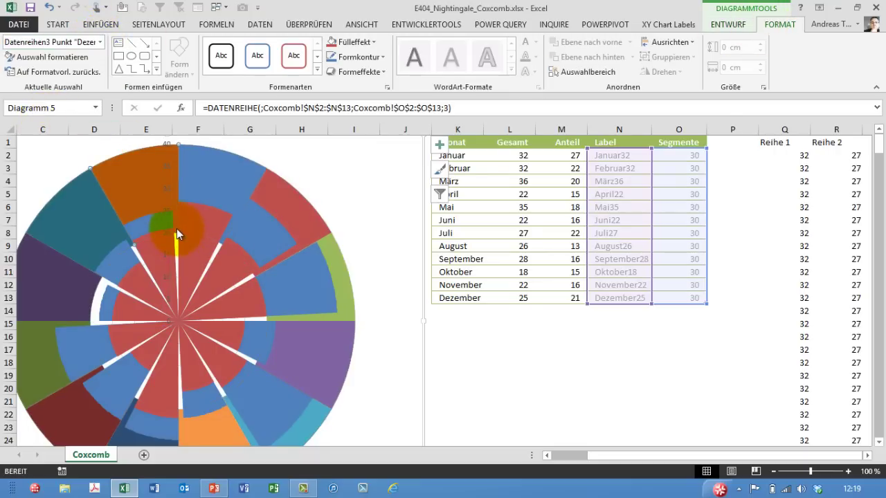
left_click(99, 43)
left_click(28, 91)
left_click(104, 170)
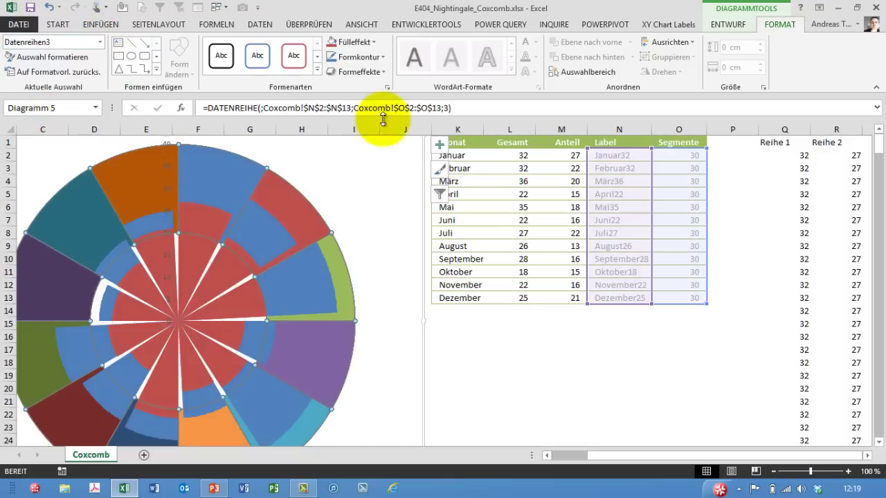
left_click(366, 46)
left_click(355, 171)
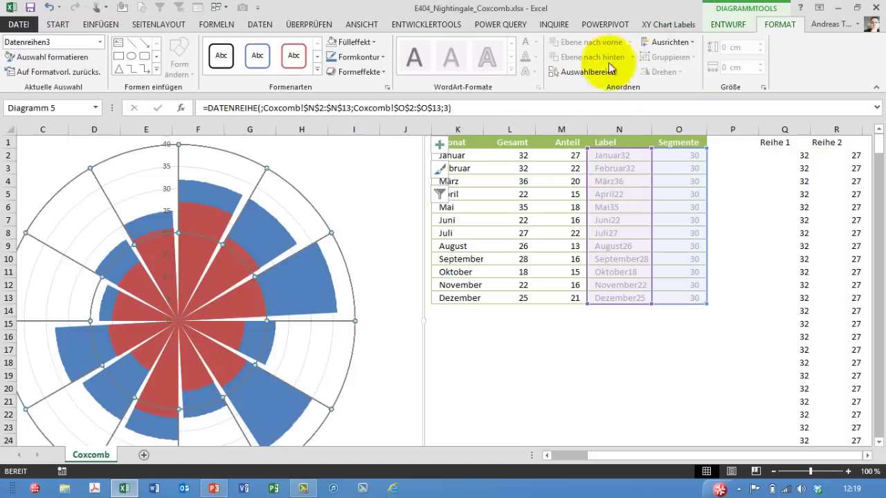
left_click(439, 146)
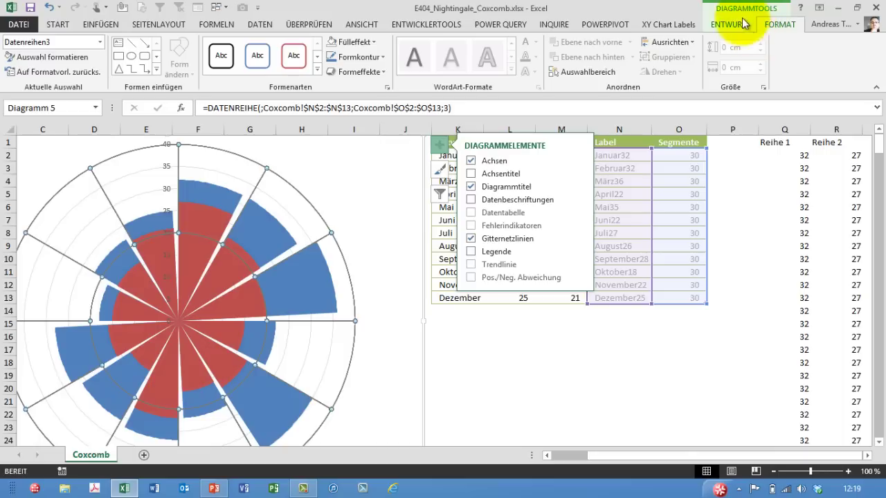
Add data labels to the ring showing only the category name, e.g. Dezember 25, without the value.
left_click(471, 200)
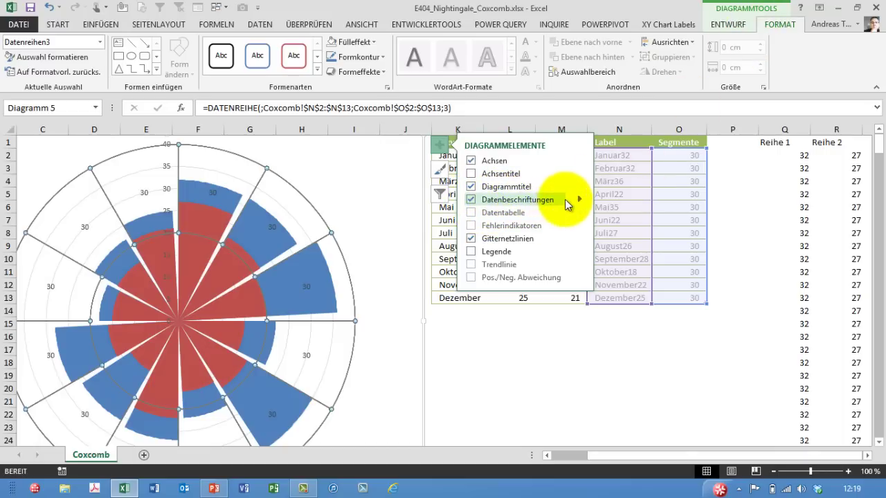
left_click(582, 200)
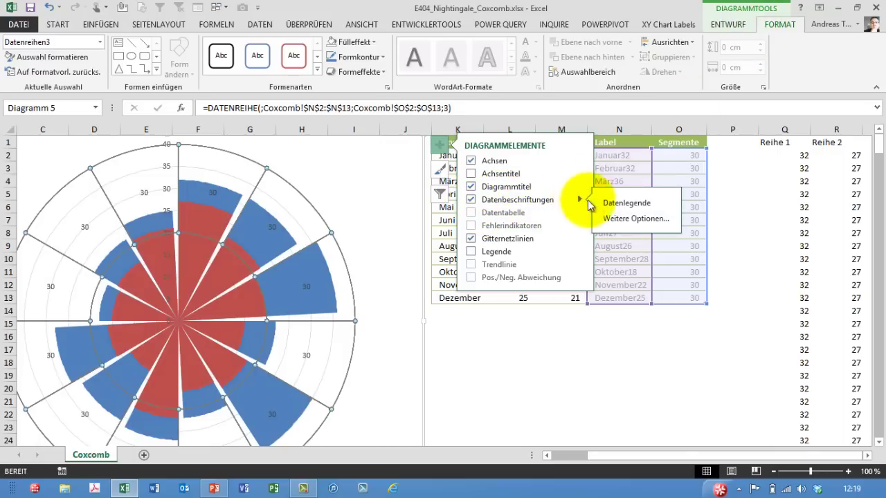
left_click(625, 201)
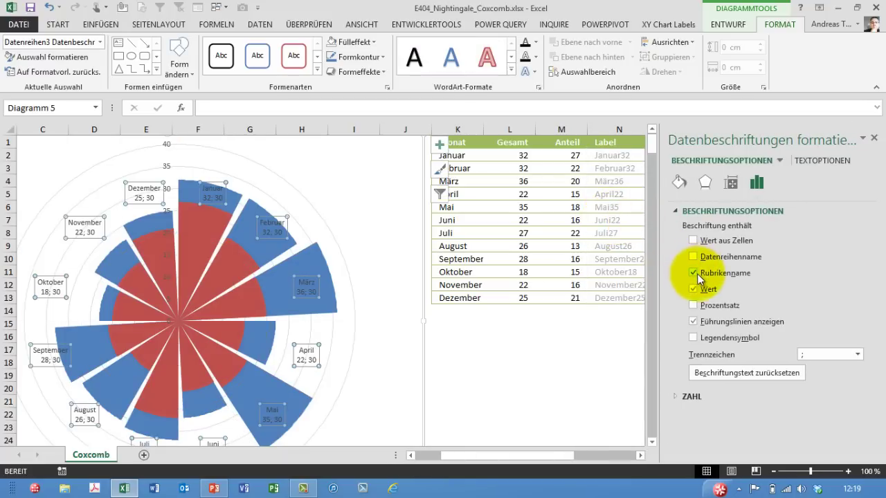
left_click(694, 288)
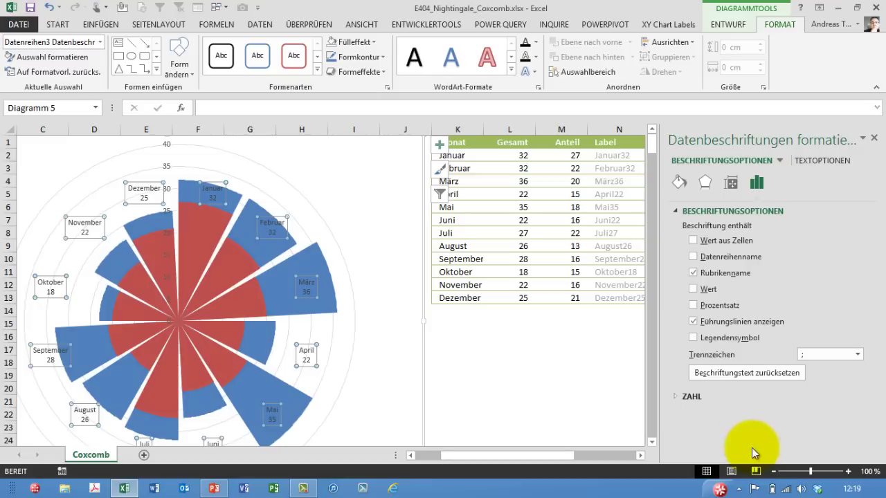
left_click(874, 139)
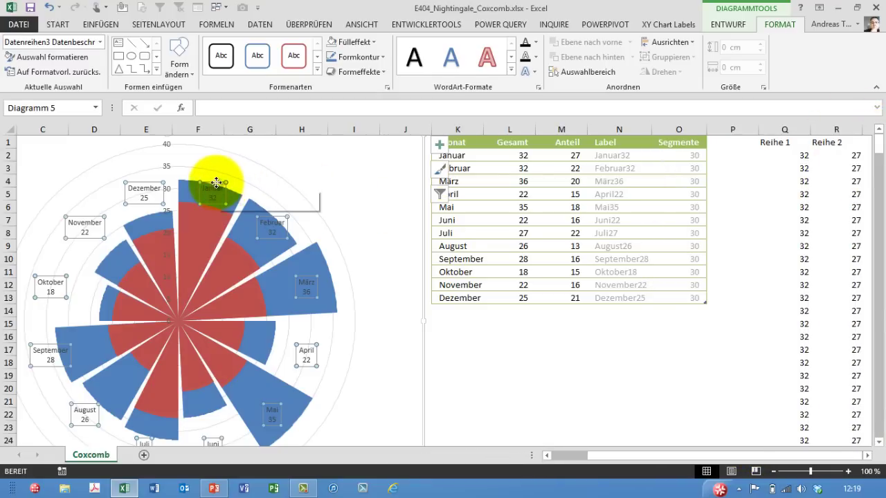
Select the month and value data labels of the Datenreihen3 ring series.
left_click(125, 206)
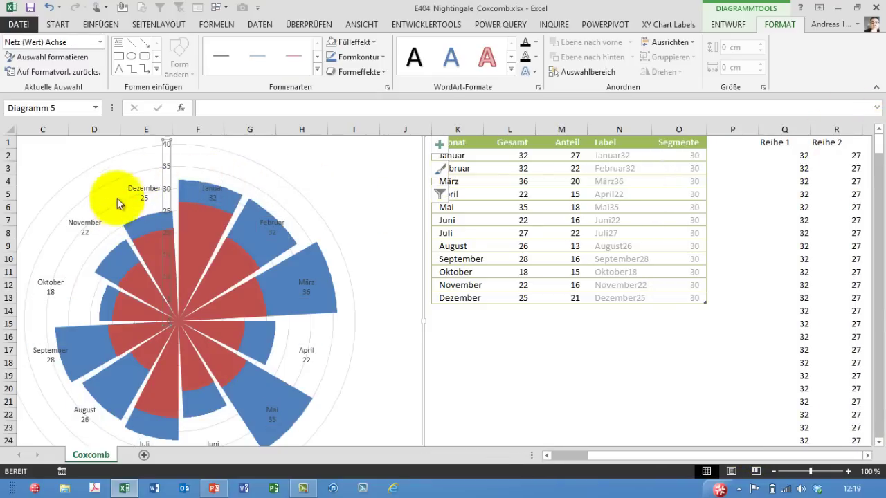
left_click(63, 180)
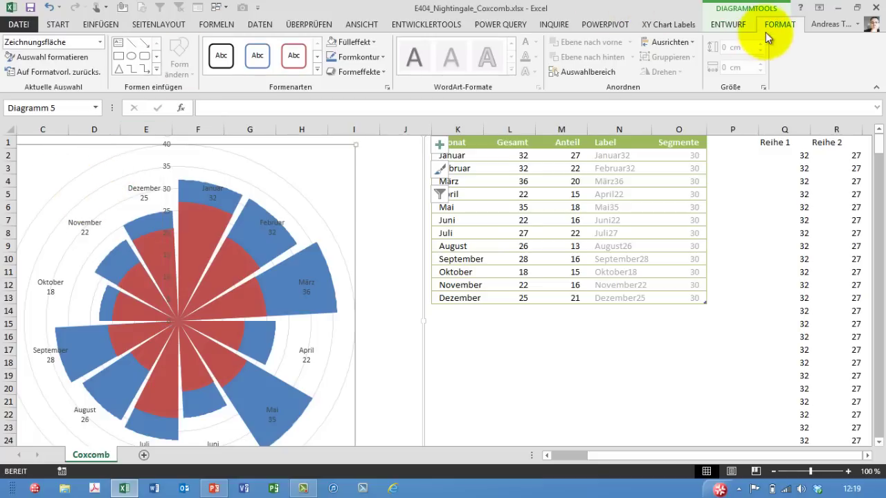
left_click(102, 42)
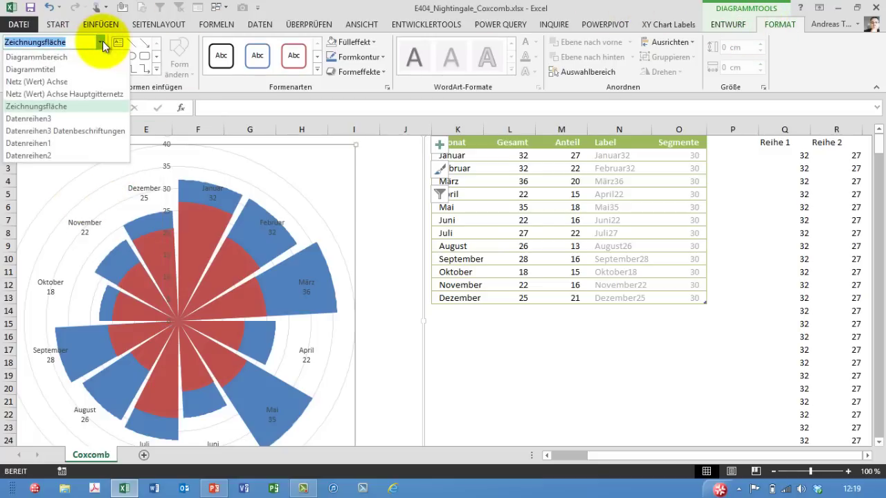
left_click(49, 119)
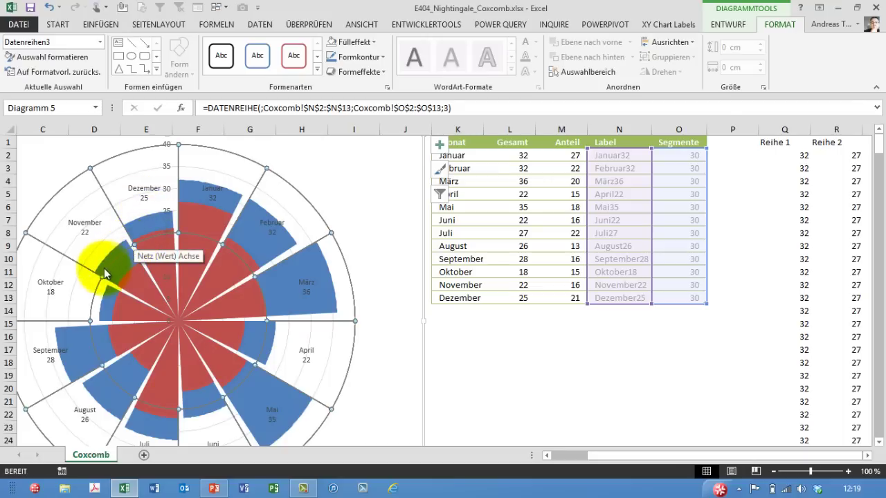
left_click(78, 222)
key("Down")
key("Down")
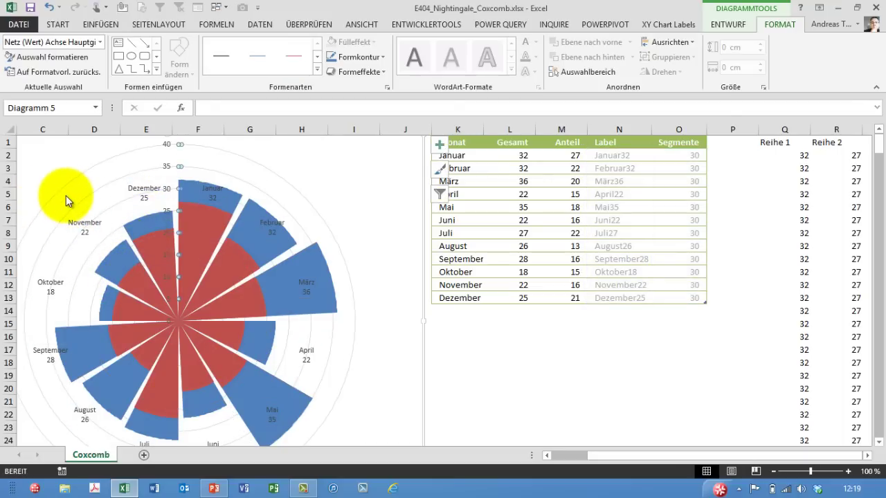
key("Down")
left_click(208, 188)
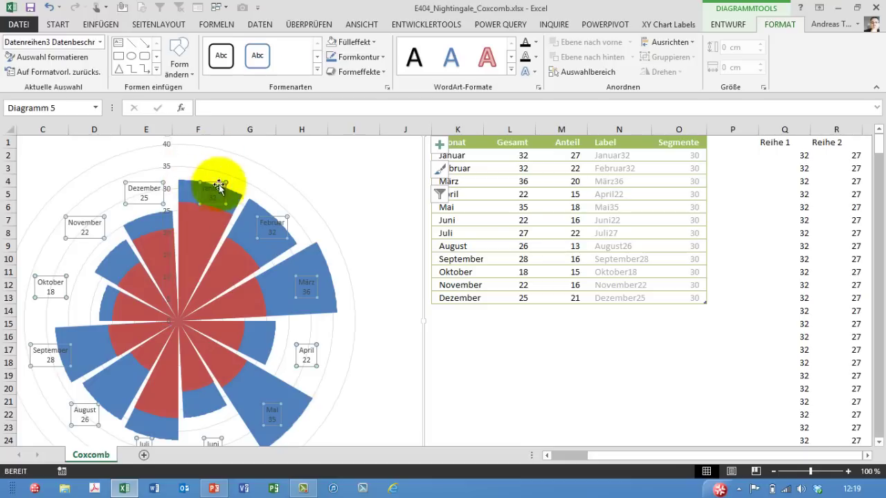
left_click(222, 188)
left_click(227, 191)
left_click(216, 195)
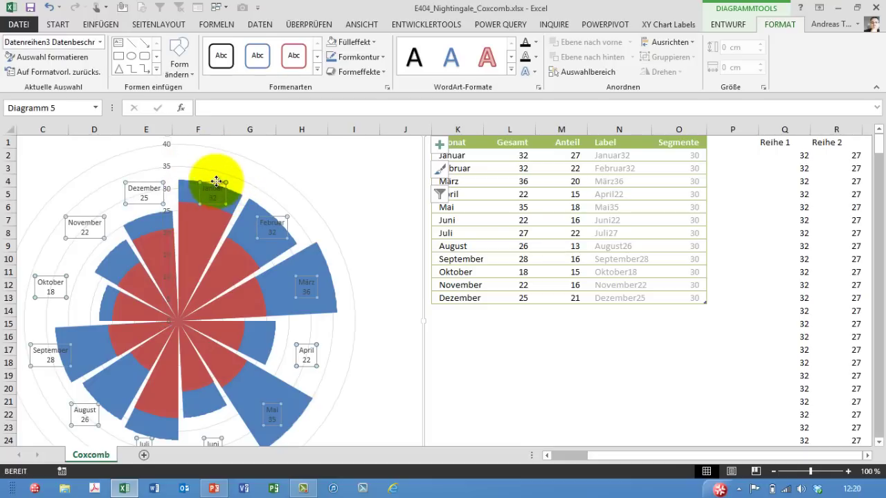
Drag the Januar and Februar labels just outside the tips of their blue wedges.
left_click(216, 188)
left_click_drag(213, 187, 222, 172)
left_click(266, 220)
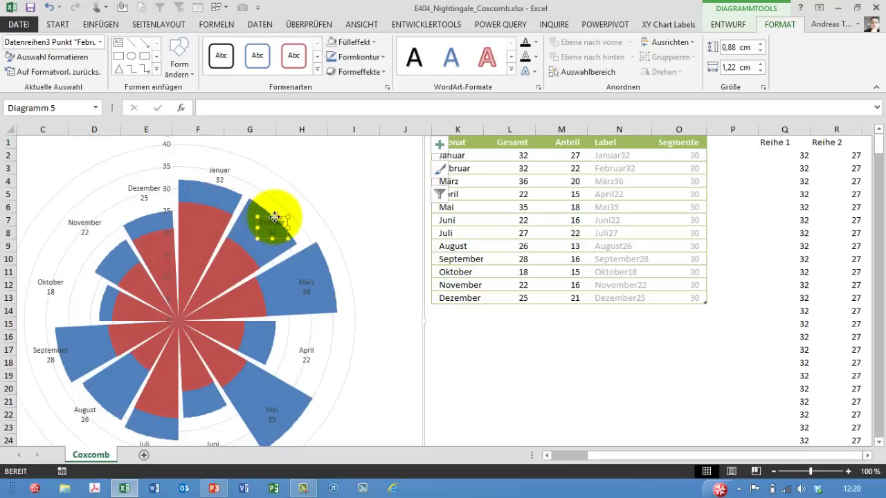
left_click_drag(279, 215, 293, 201)
left_click(323, 269)
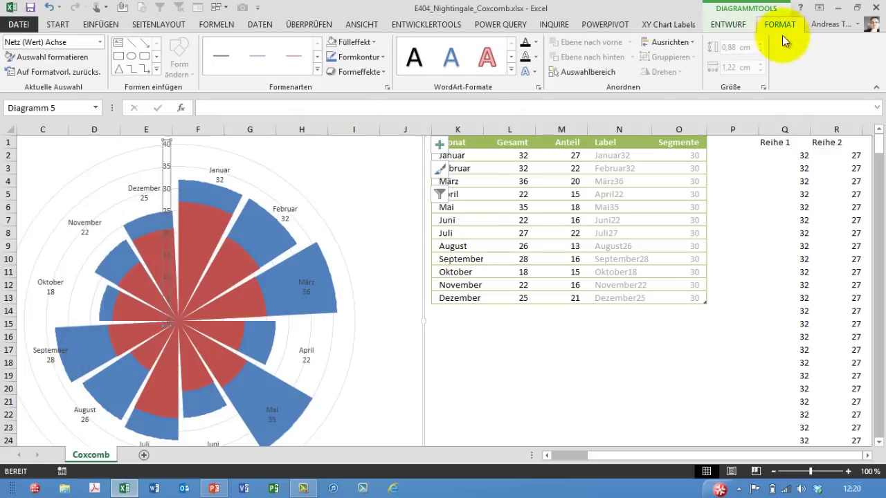
Open formatting for the blue Datenreihen1 wedge series and set its line to Keine Linie.
left_click(102, 43)
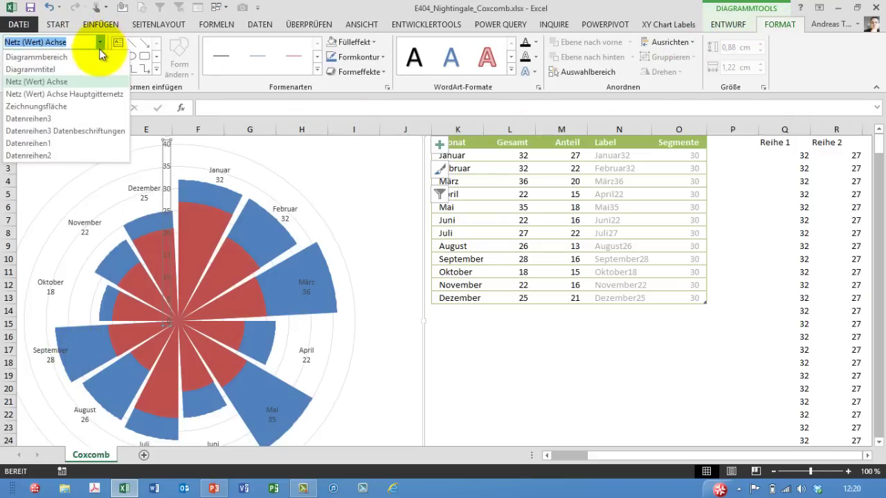
left_click(45, 144)
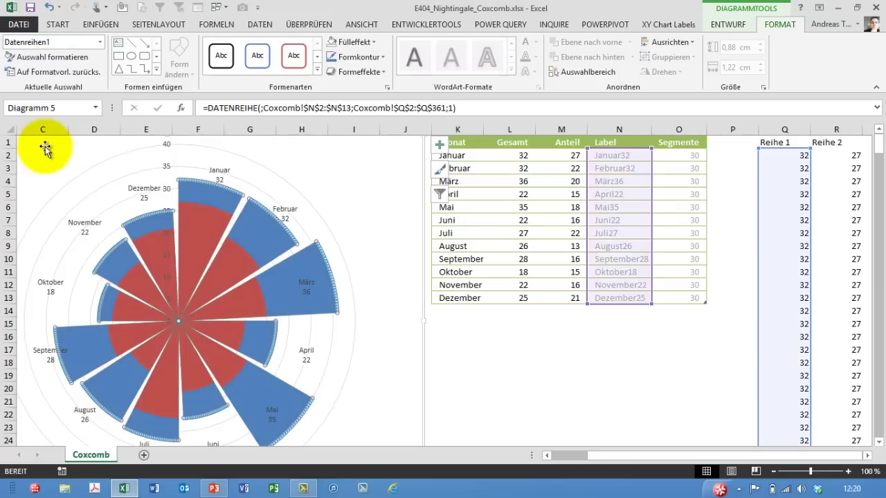
double_click(124, 243)
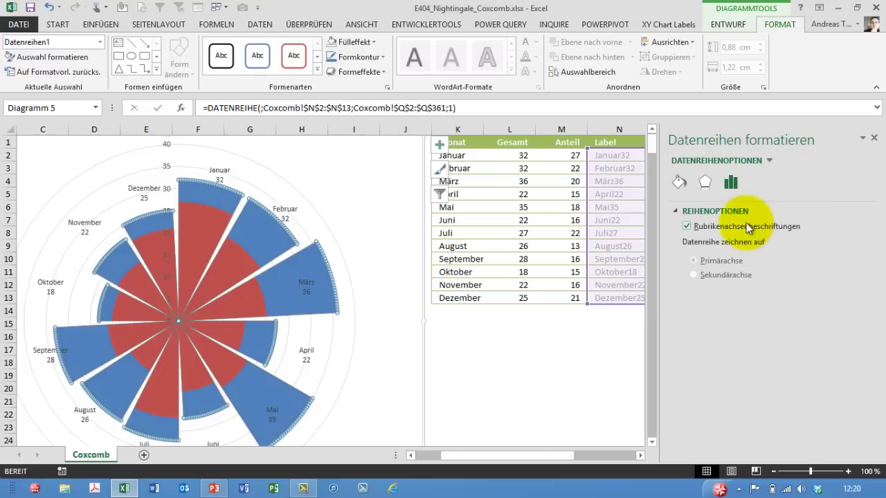
left_click(678, 183)
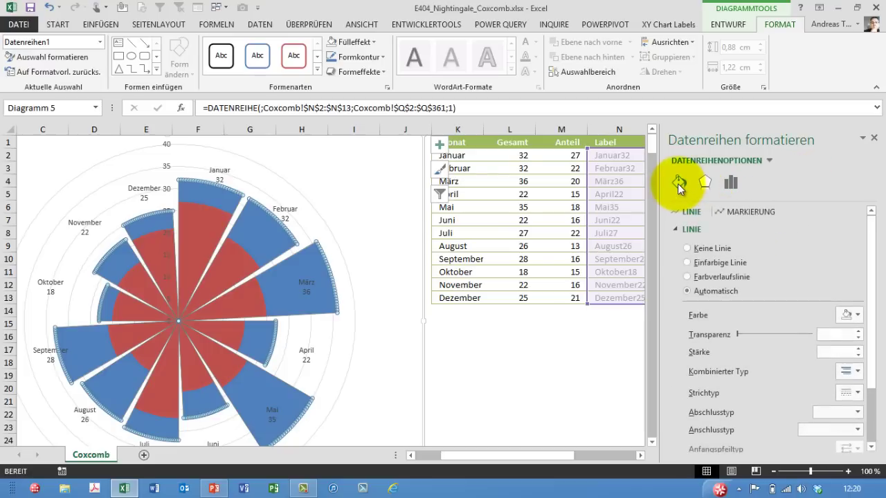
left_click(688, 248)
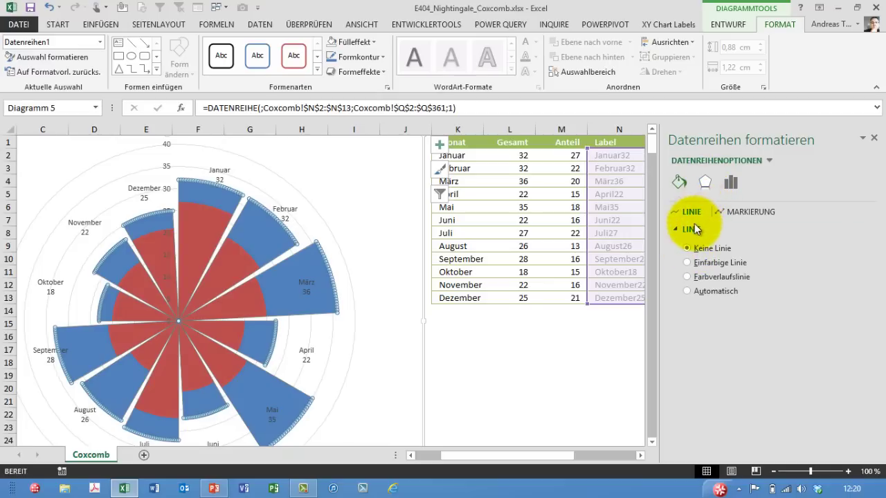
left_click(745, 213)
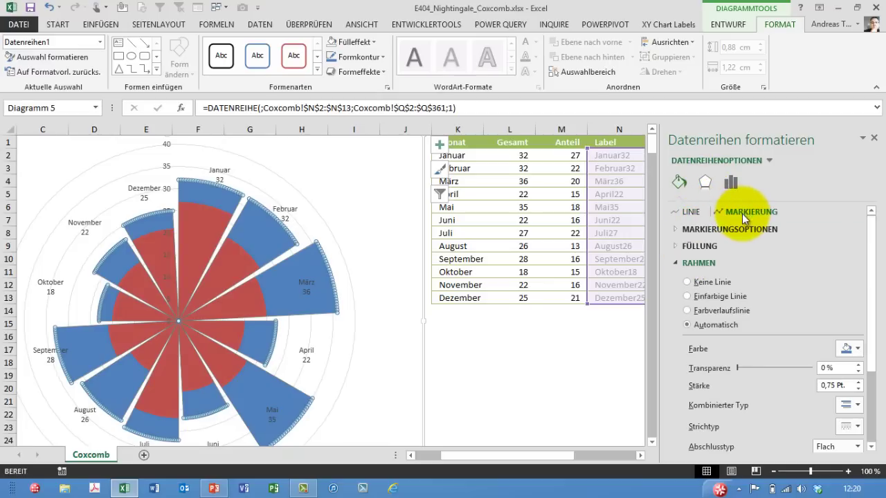
Try solid light-blue and then green marker fills for the wedges.
left_click(676, 247)
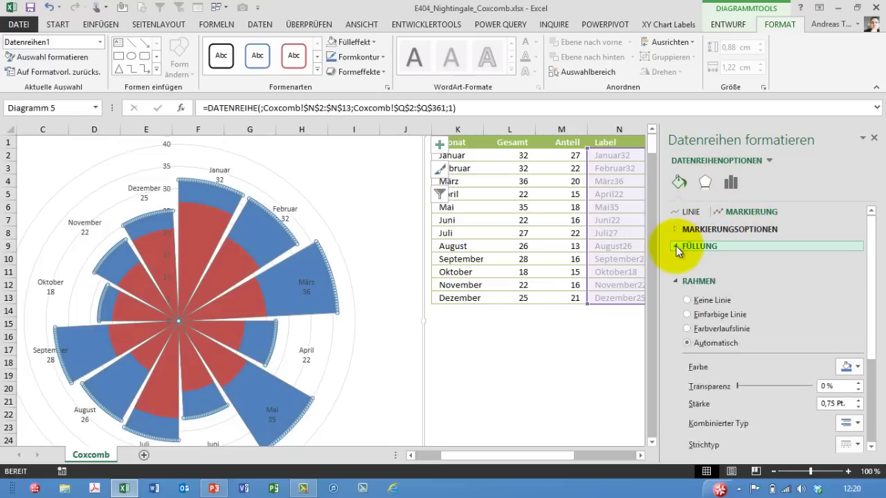
left_click(676, 247)
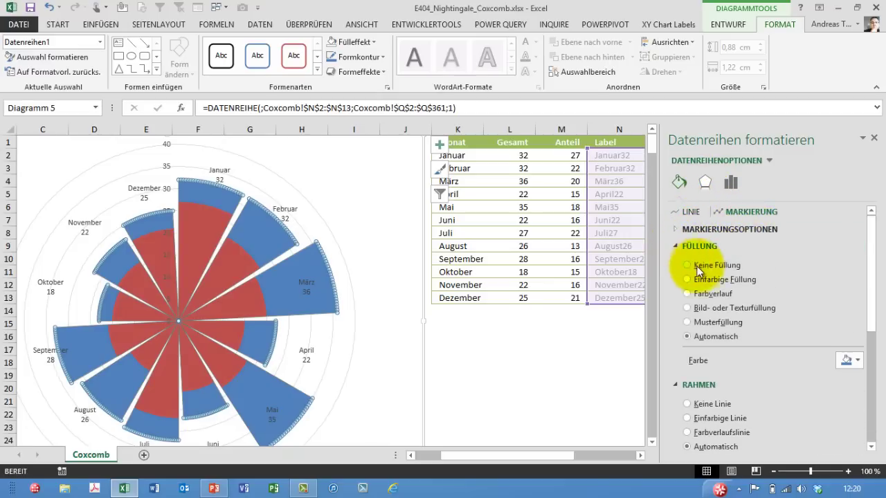
left_click(864, 365)
left_click(840, 336)
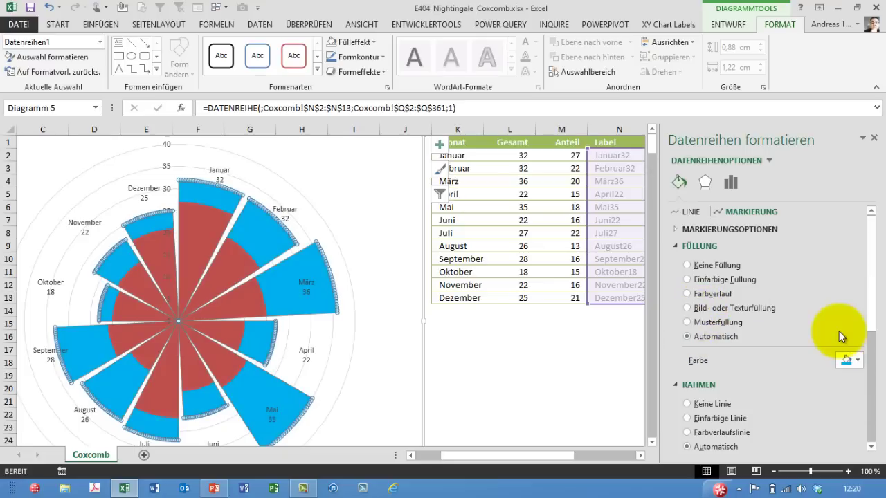
left_click(859, 361)
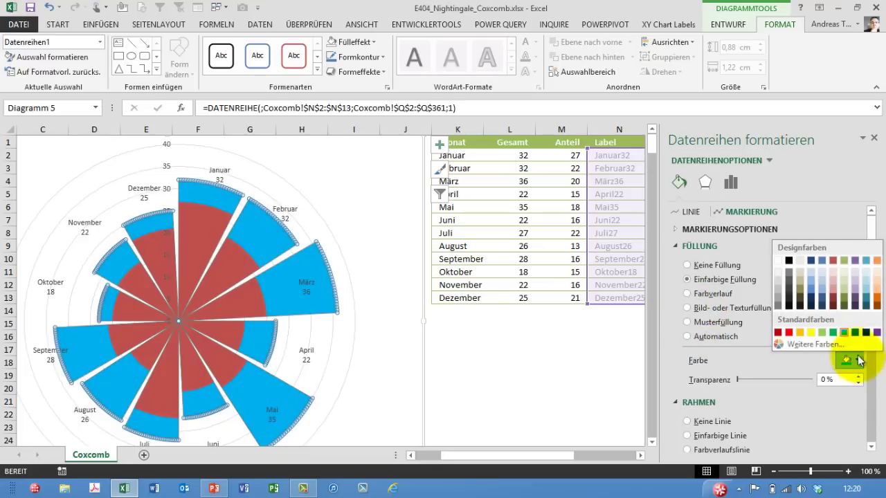
left_click(830, 331)
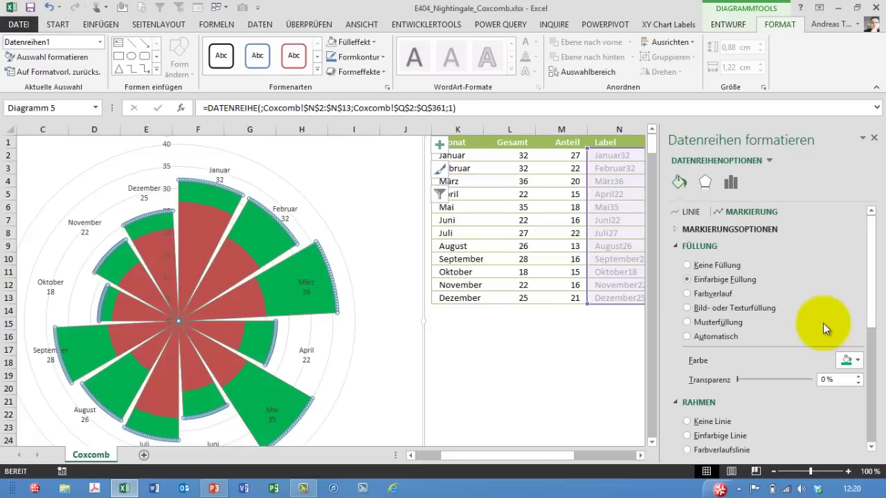
Change the wedge fill to a Farbverlauf gradient of type Radial, then close the pane.
left_click(727, 295)
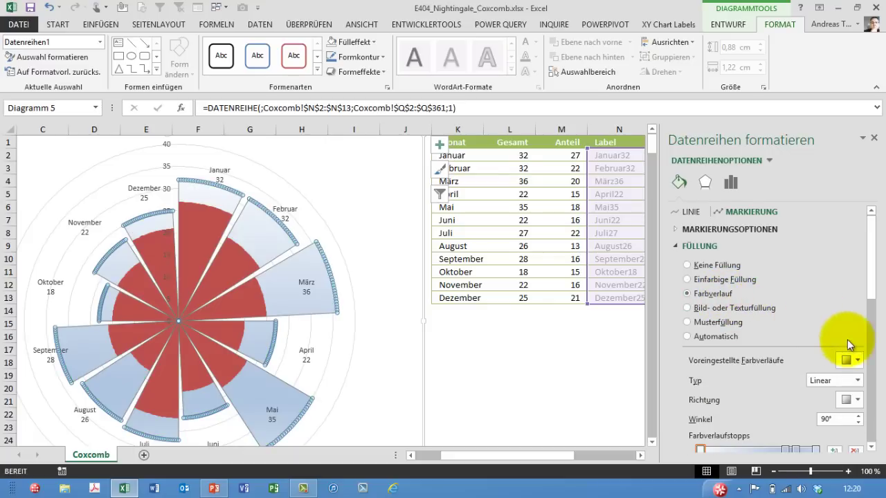
scroll(870, 298, "down", 2)
scroll(869, 315, "down", 1)
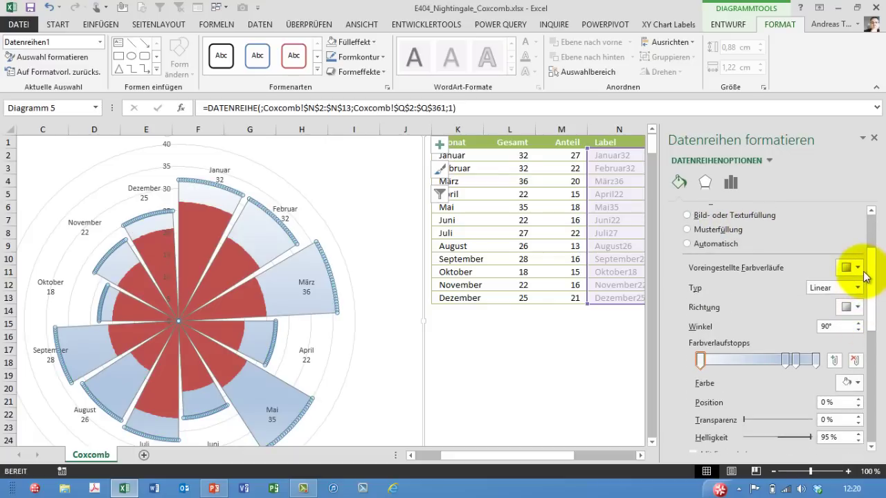
left_click(858, 269)
left_click(859, 268)
left_click(859, 269)
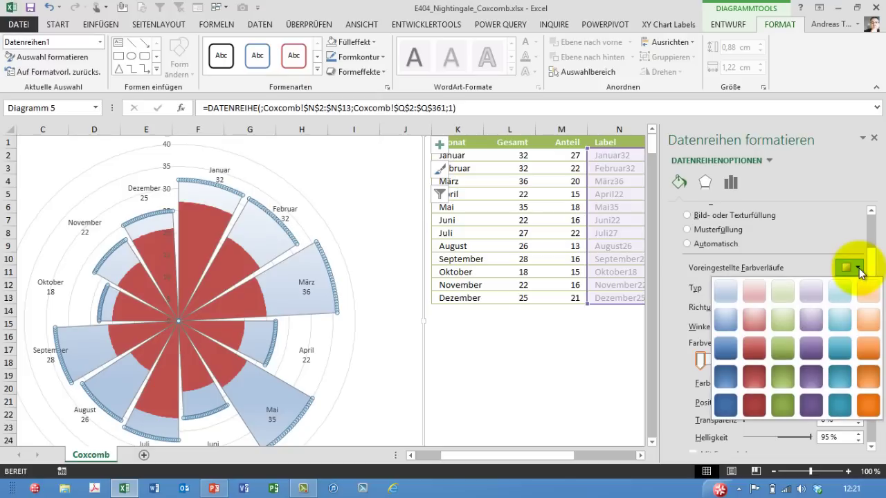
left_click(858, 270)
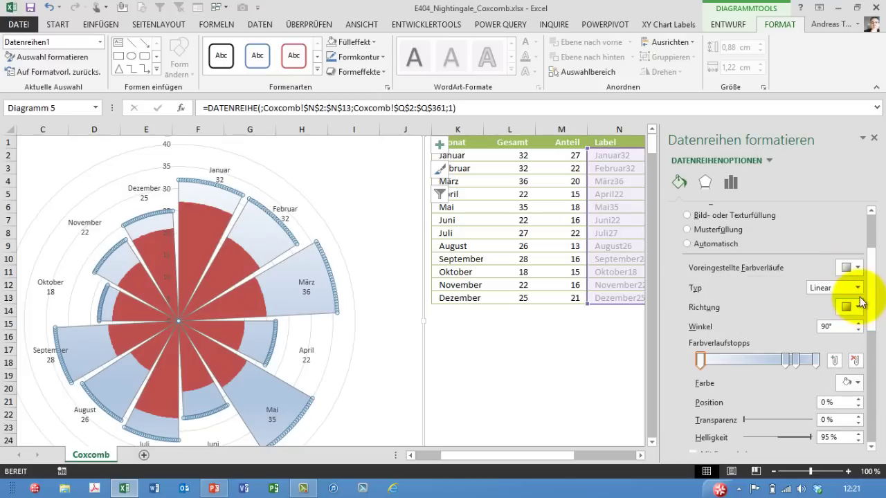
left_click(857, 288)
left_click(839, 312)
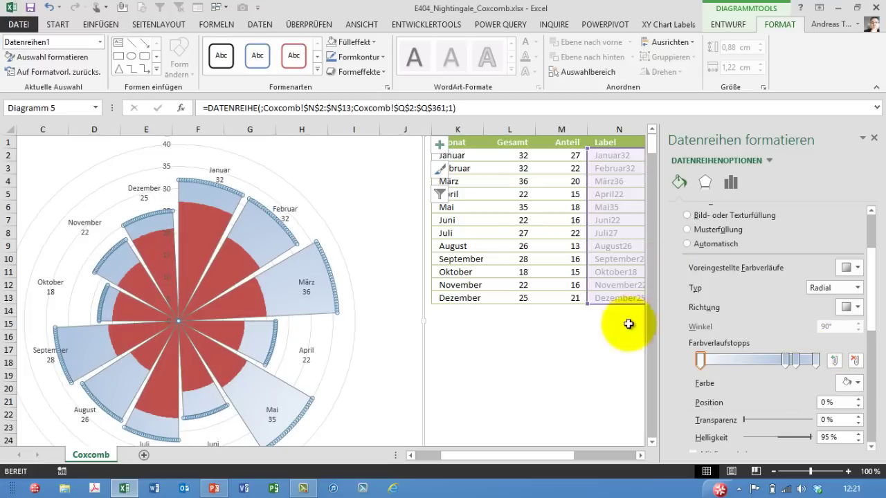
left_click(875, 137)
Compare with the finished chart, delete the red working chart, and select cells Q3:Q13.
left_click(566, 341)
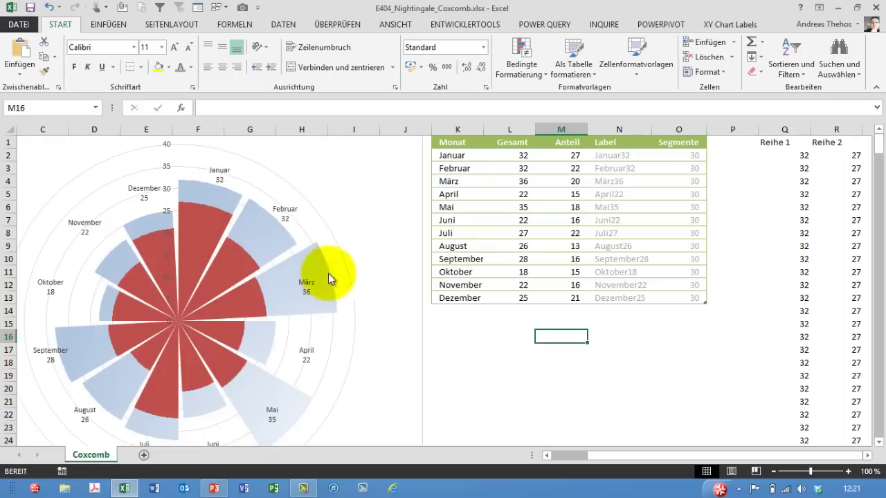
left_click_drag(382, 289, 706, 290)
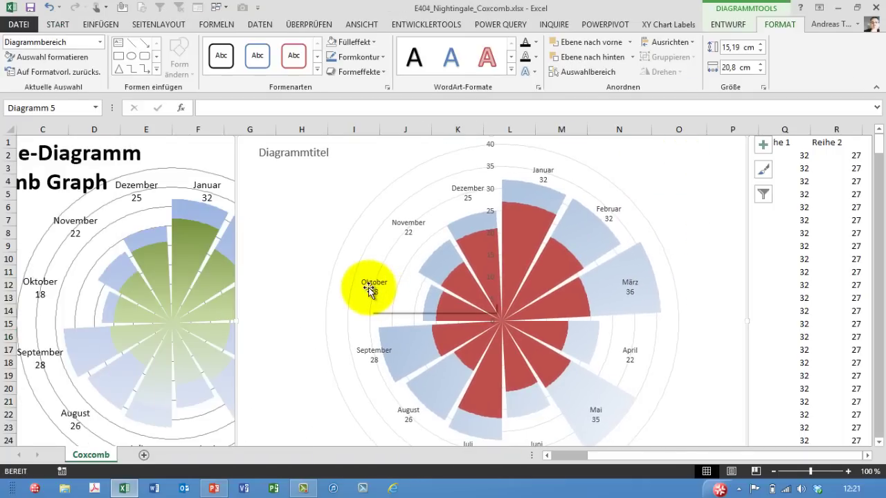
mouse_move(272, 205)
left_mouse_down()
mouse_move(62, 174)
mouse_move(300, 175)
left_mouse_up()
left_click(807, 307)
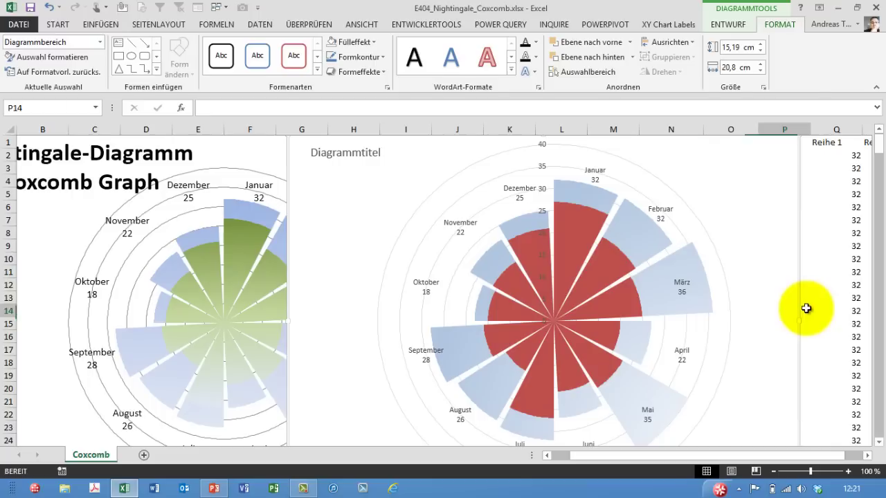
left_click(770, 297)
key("Delete")
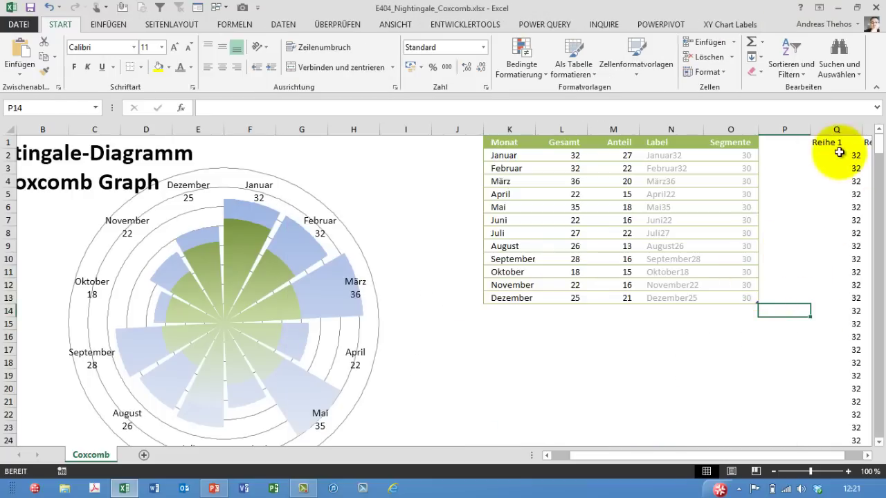
left_click_drag(836, 171, 840, 302)
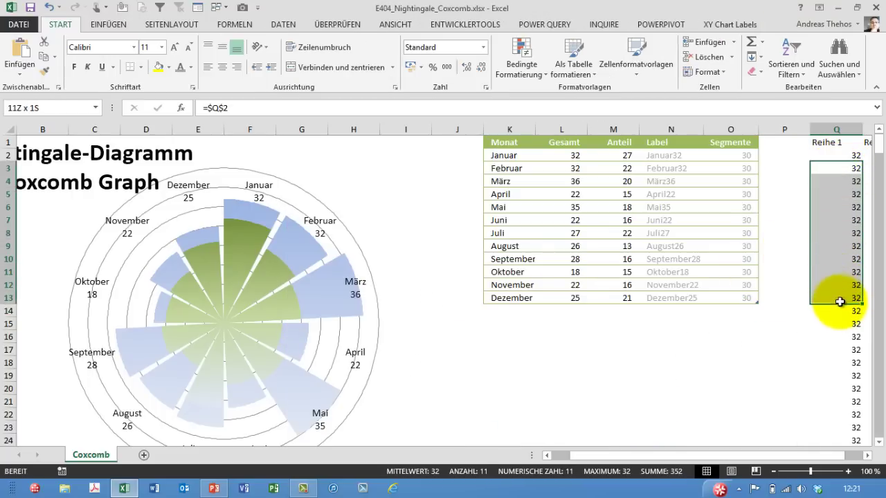